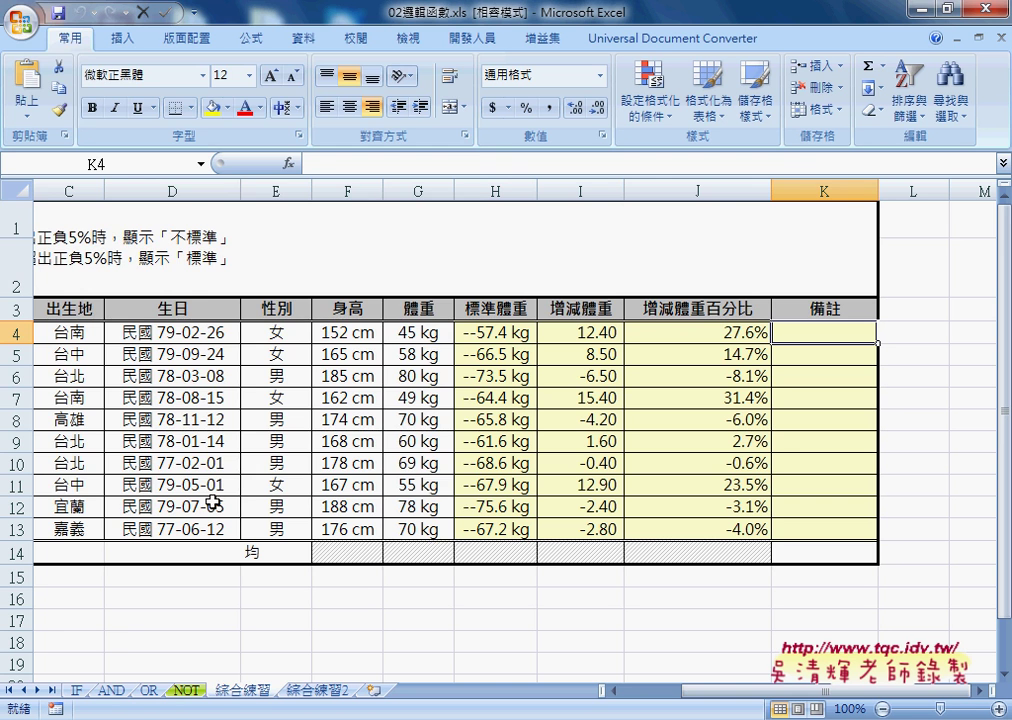
# - Start saving the workbook as an Excel add-in (*.xlam), then cancel because the add-in already exists
pyautogui.click(22, 30)
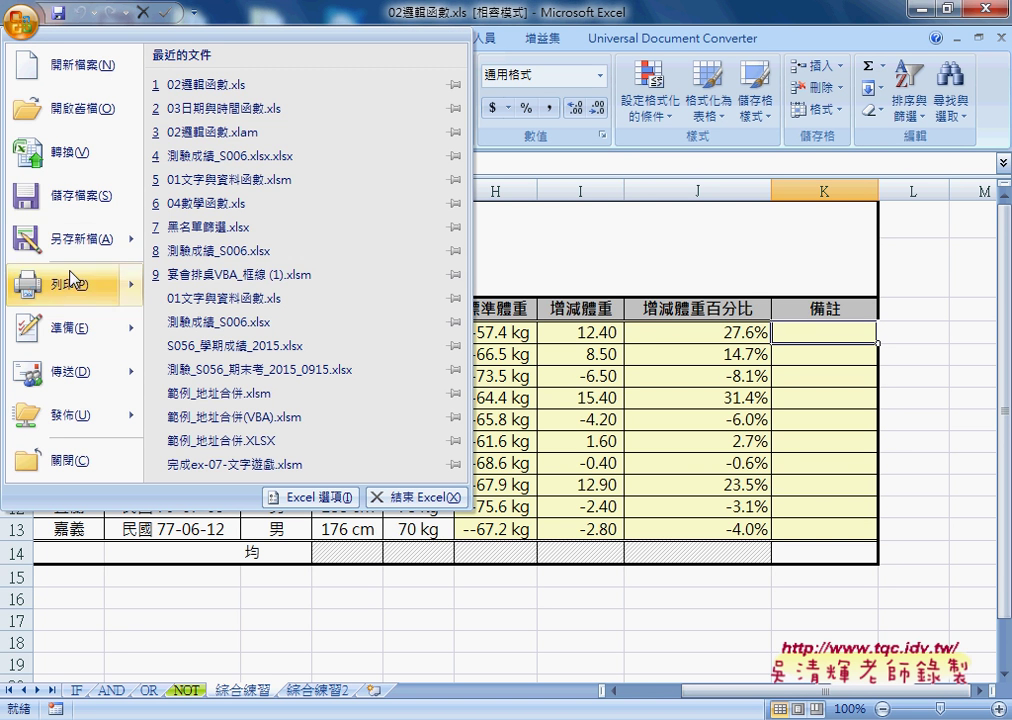
pyautogui.moveTo(75, 239)
pyautogui.click(277, 425)
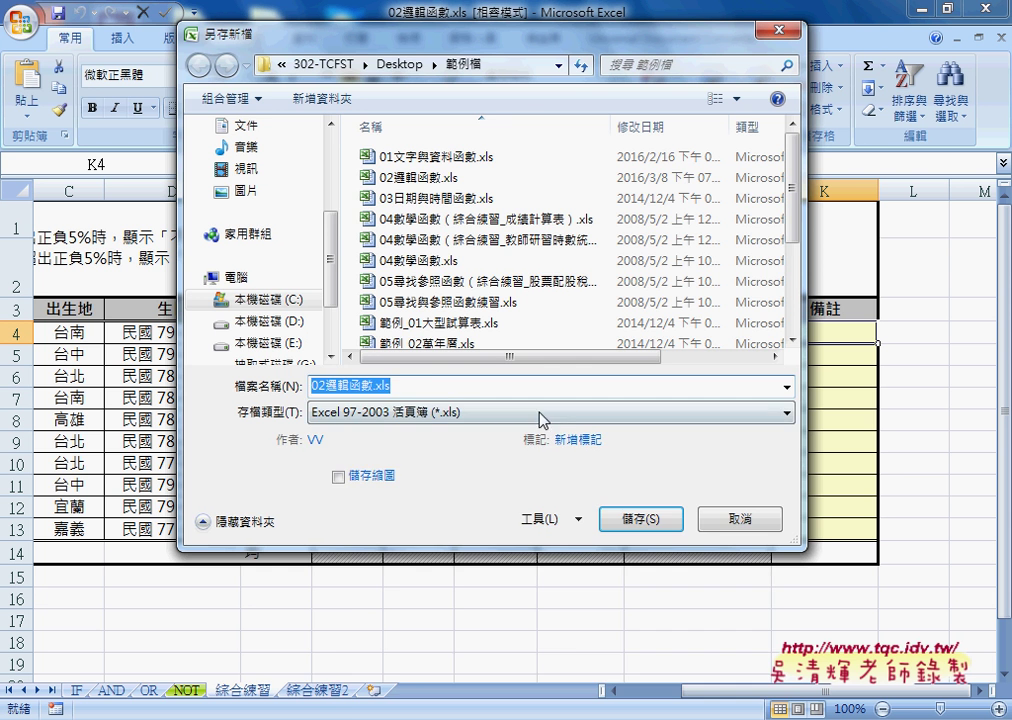
pyautogui.click(566, 415)
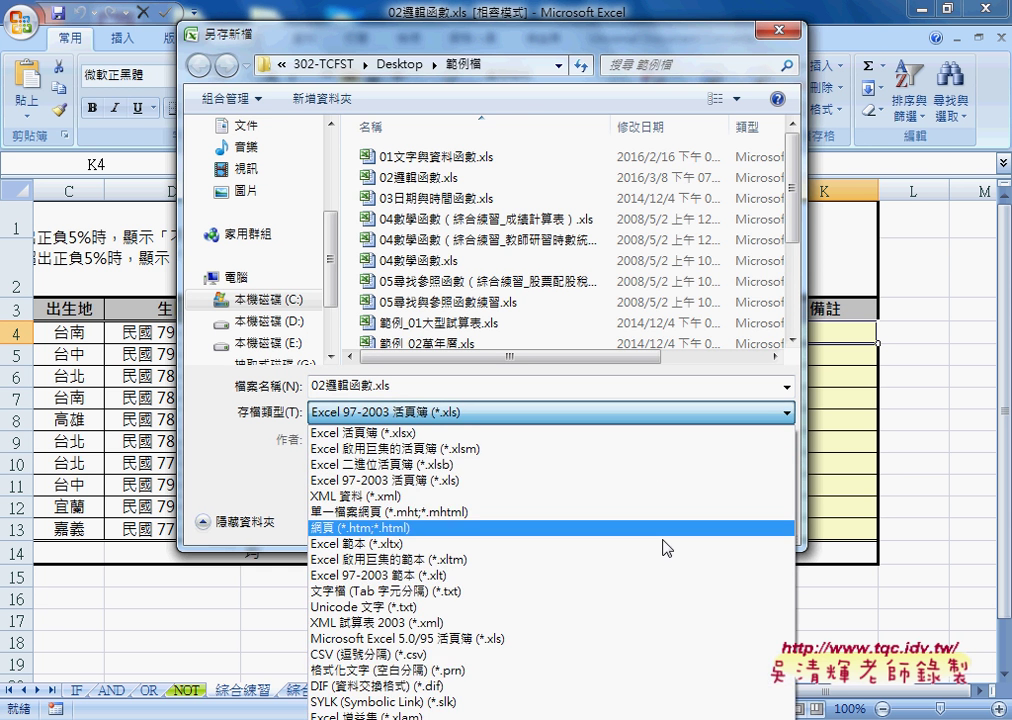
pyautogui.click(555, 535)
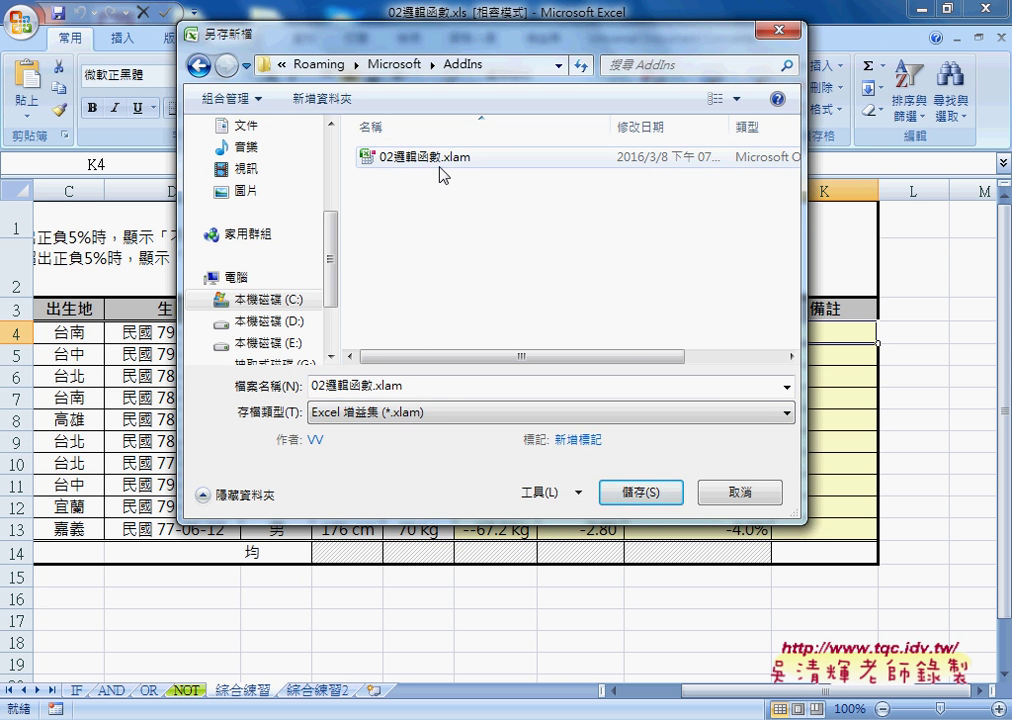
pyautogui.click(740, 500)
# - Review the Excel add-ins list in Excel Options and close it without changes
pyautogui.click(195, 12)
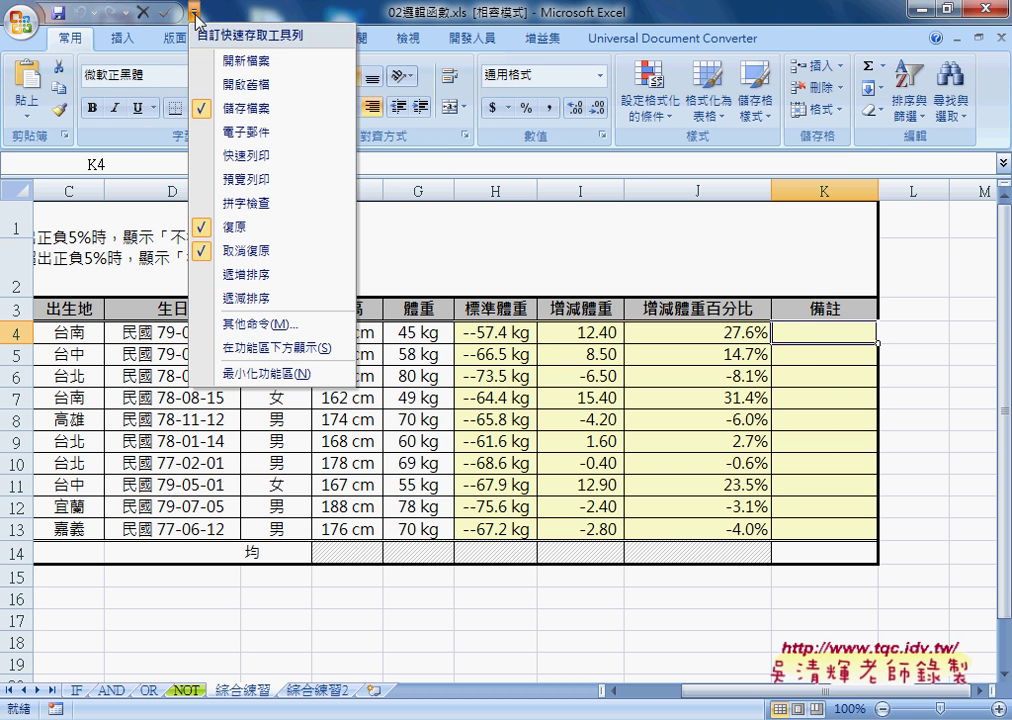
pyautogui.click(247, 325)
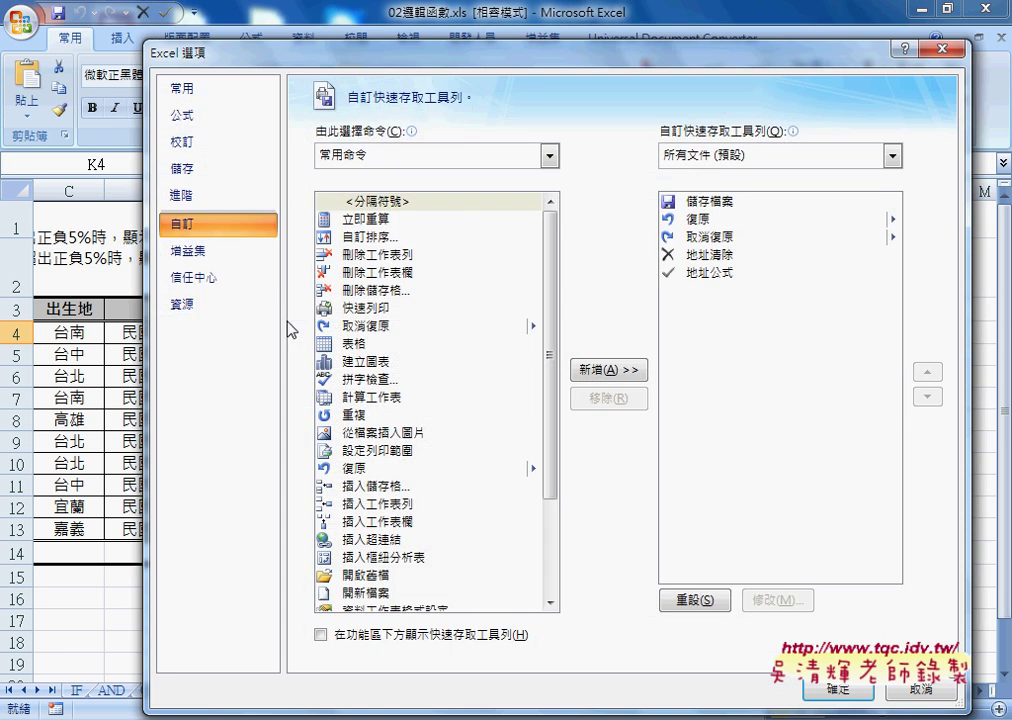
pyautogui.click(196, 258)
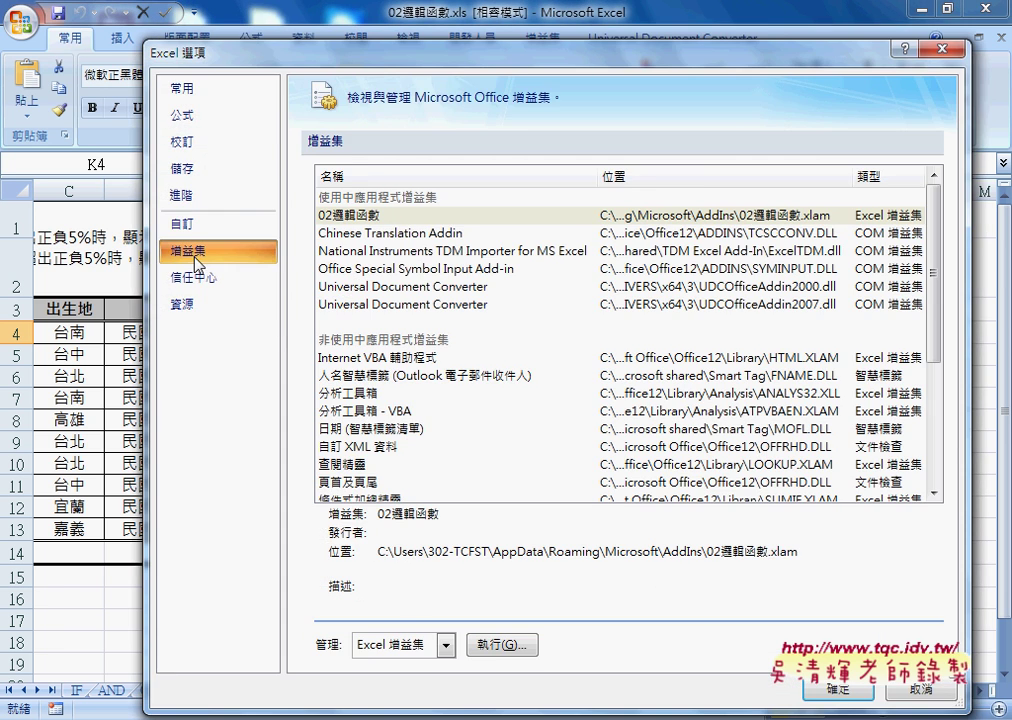
pyautogui.click(508, 645)
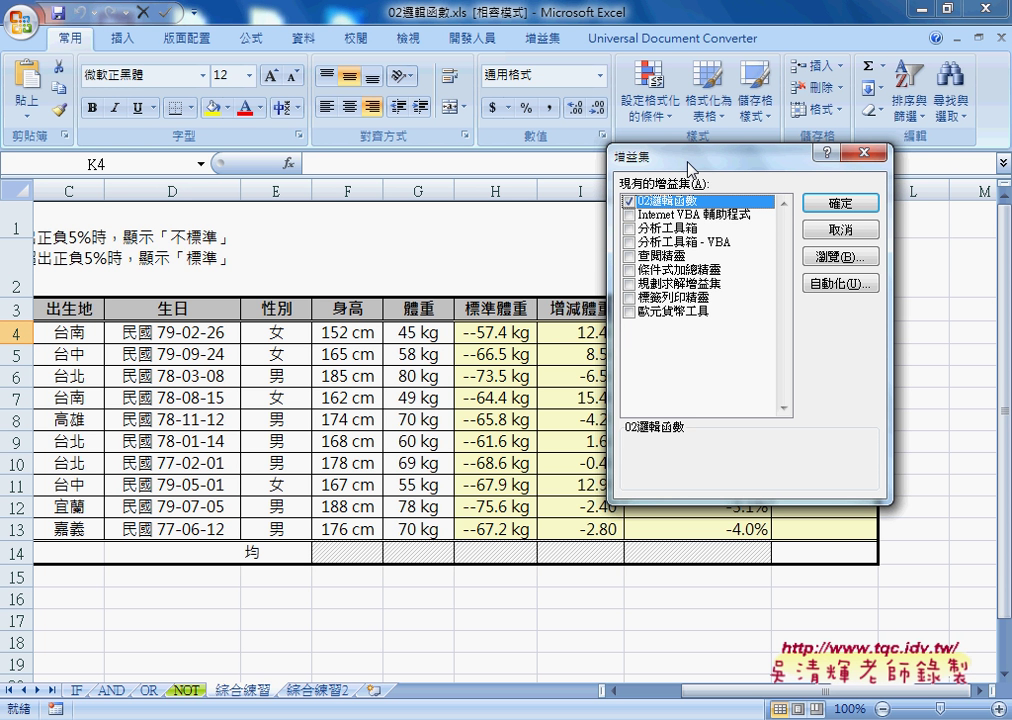
pyautogui.click(844, 234)
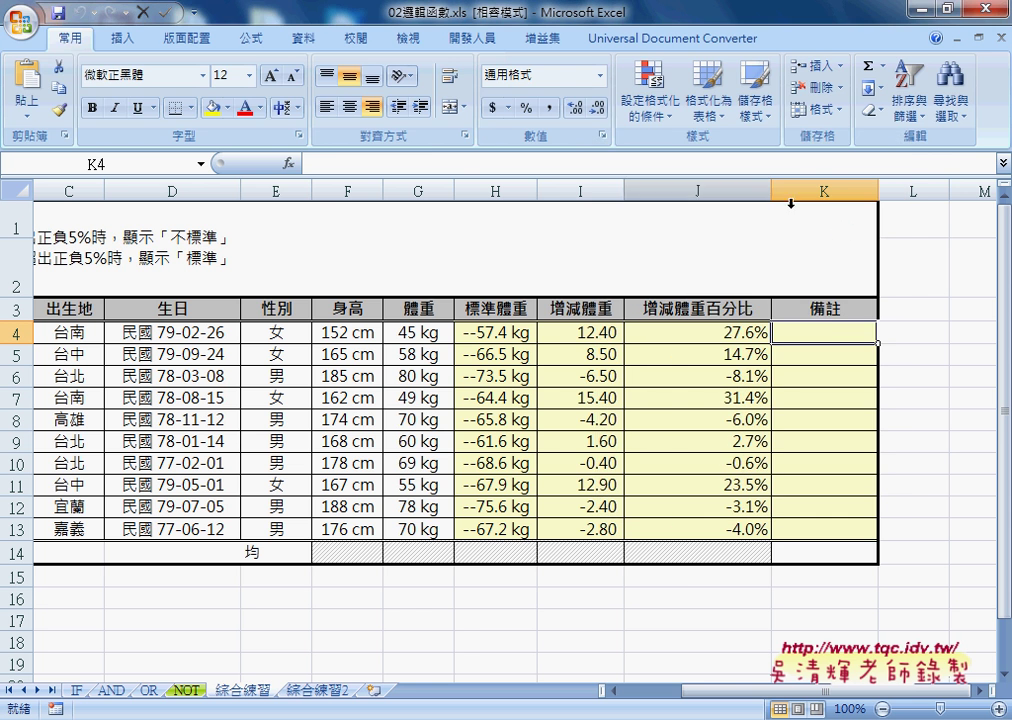
# - Open the VBA editor, expand the 02邏輯函數.xlam modules, view Module1 widened, then close it
pyautogui.click(460, 42)
pyautogui.click(40, 88)
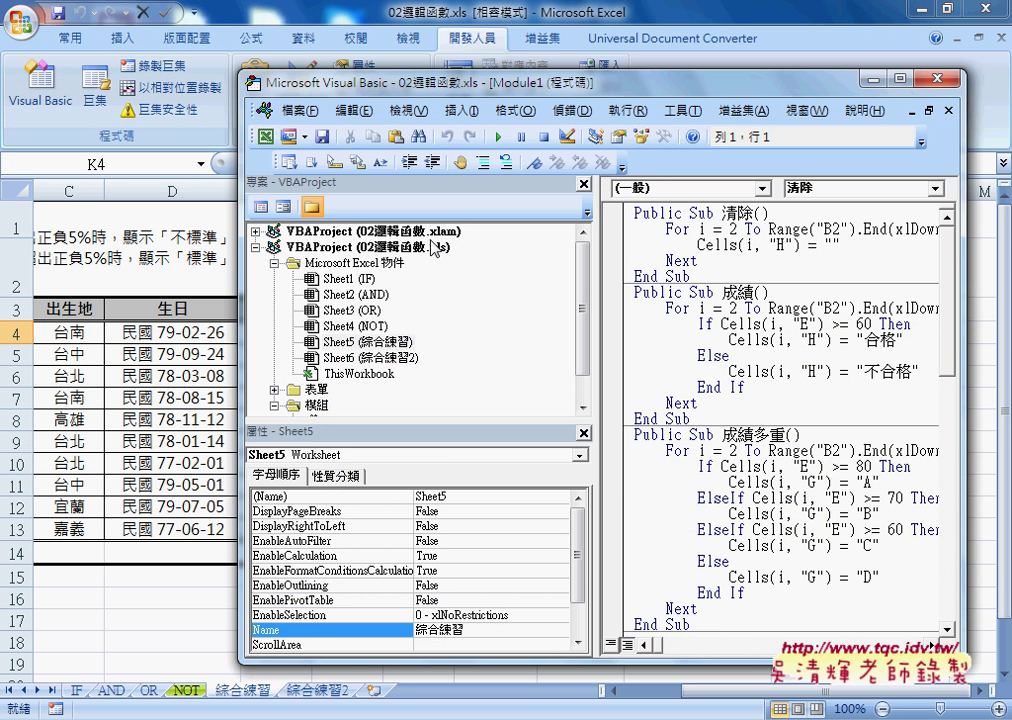
pyautogui.click(429, 237)
pyautogui.doubleClick(429, 240)
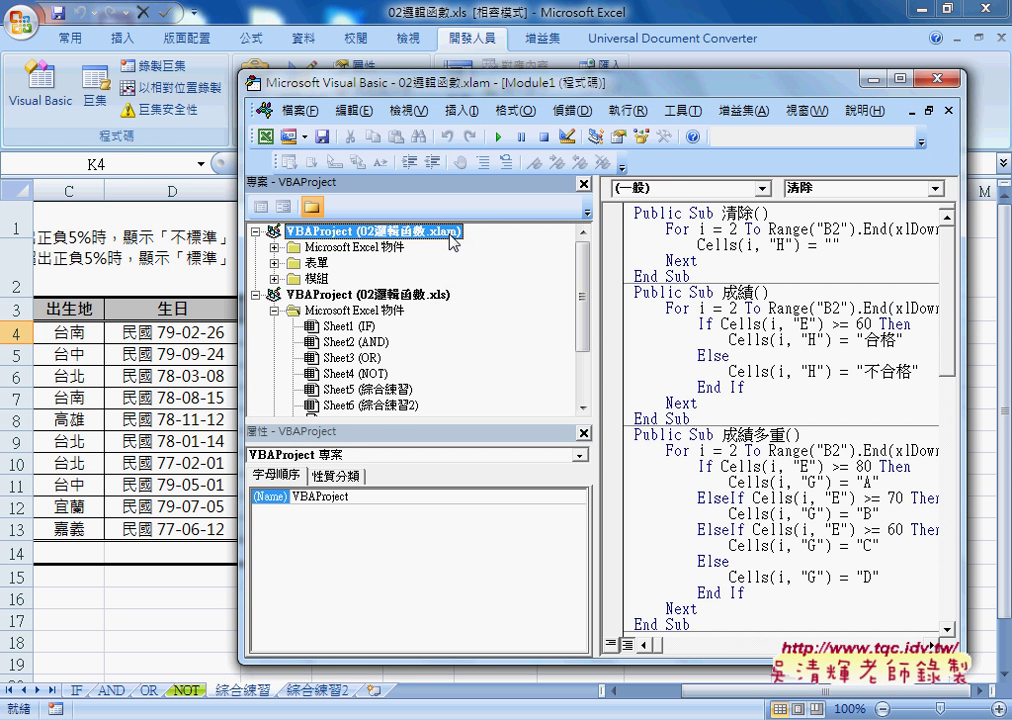
pyautogui.doubleClick(300, 279)
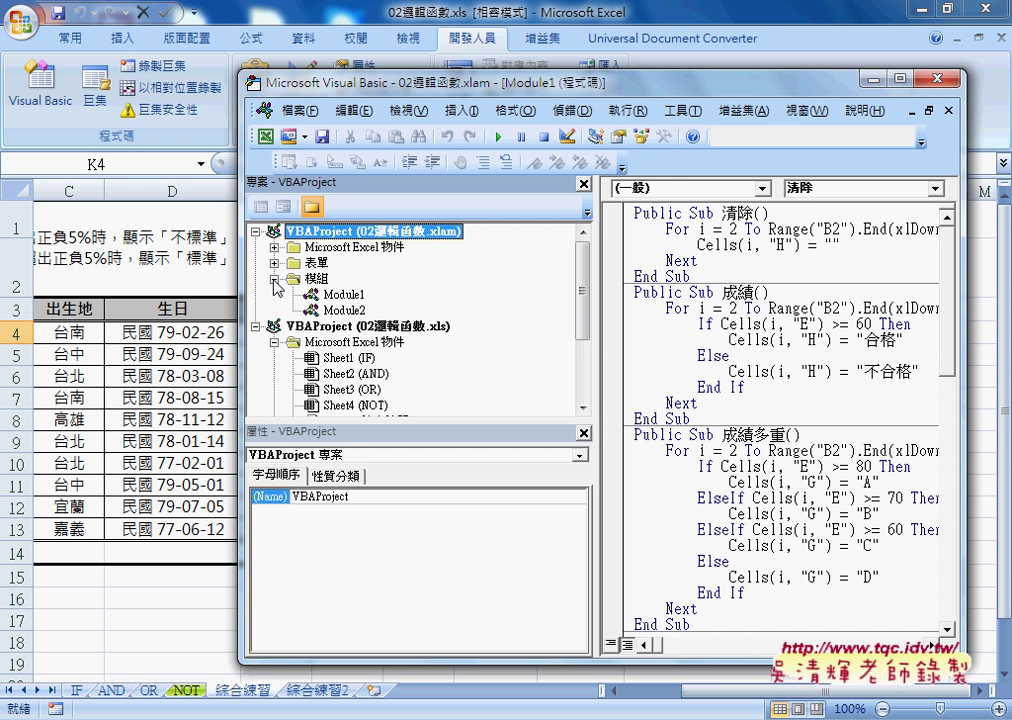
pyautogui.doubleClick(350, 295)
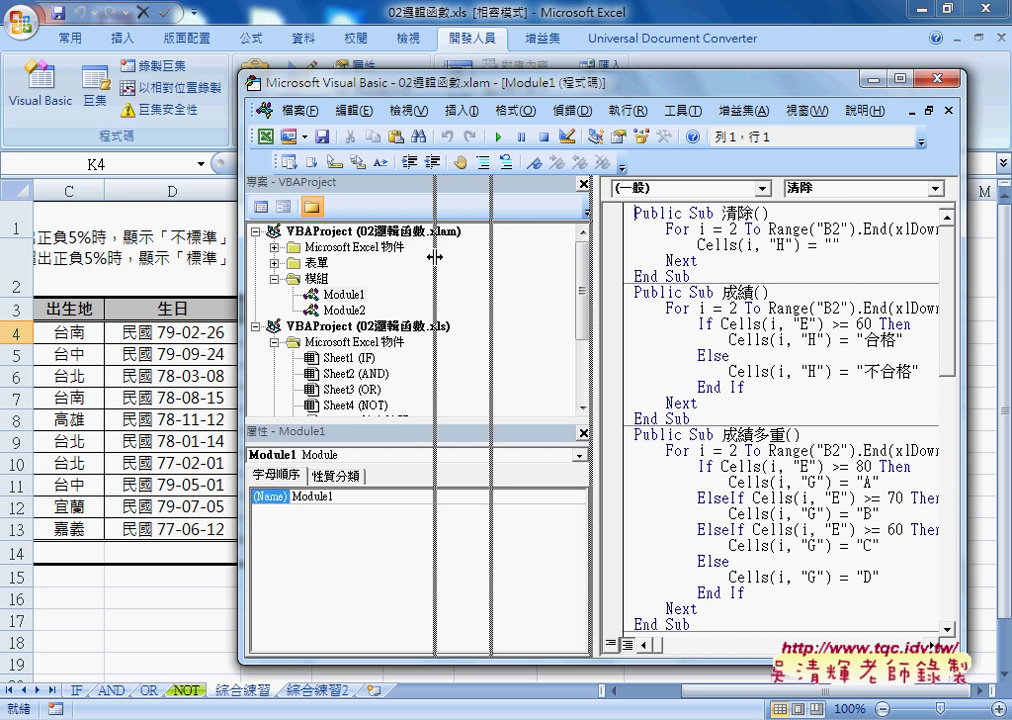
pyautogui.moveTo(594, 257); pyautogui.dragTo(436, 257)
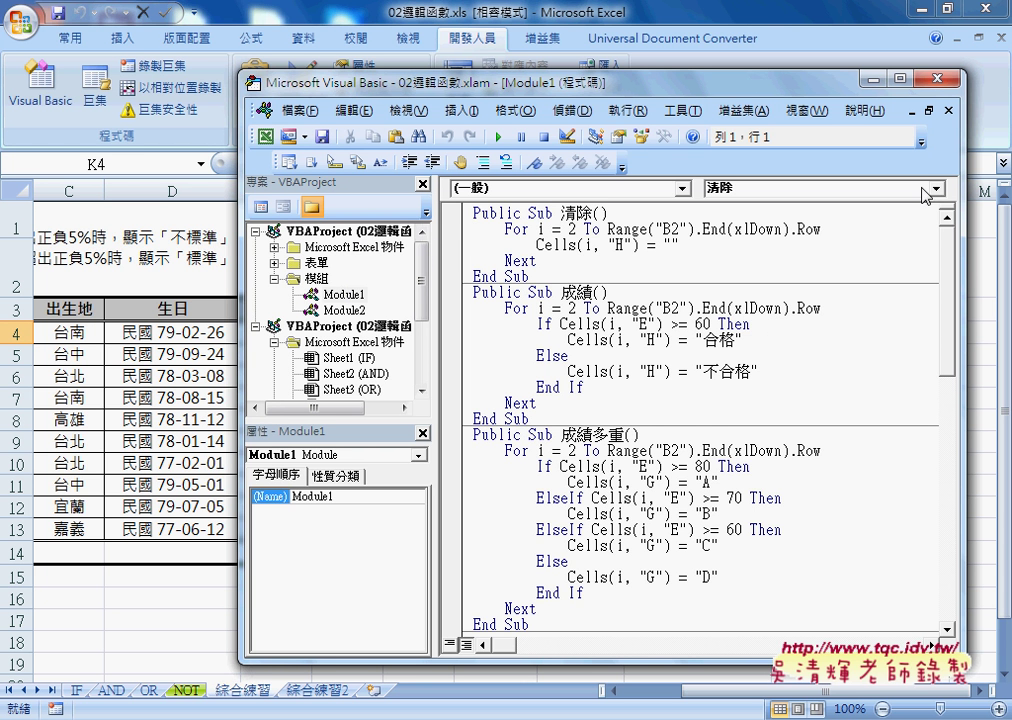
pyautogui.click(946, 110)
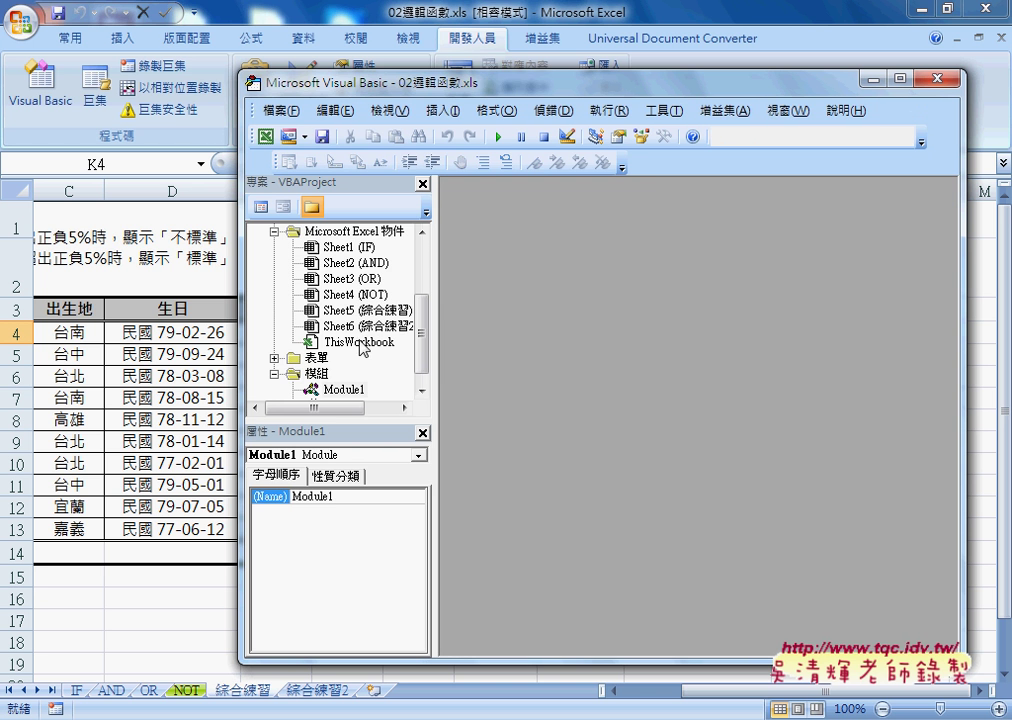
pyautogui.scroll(-1, 422, 318)
pyautogui.click(356, 375)
pyautogui.doubleClick(356, 375)
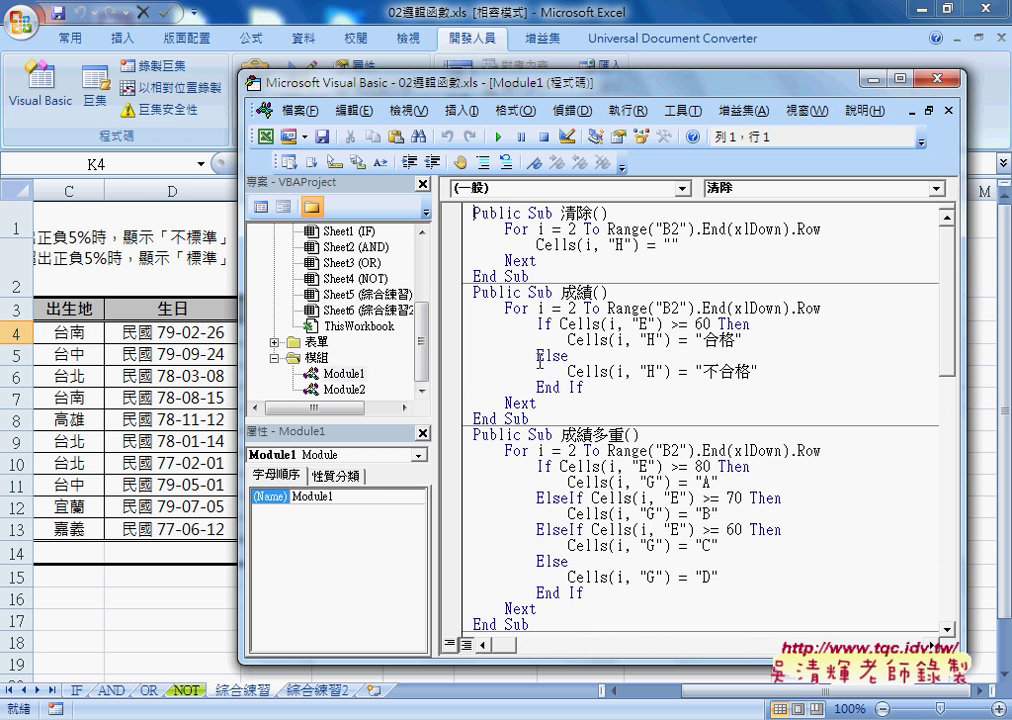
pyautogui.scroll(-4, 665, 297)
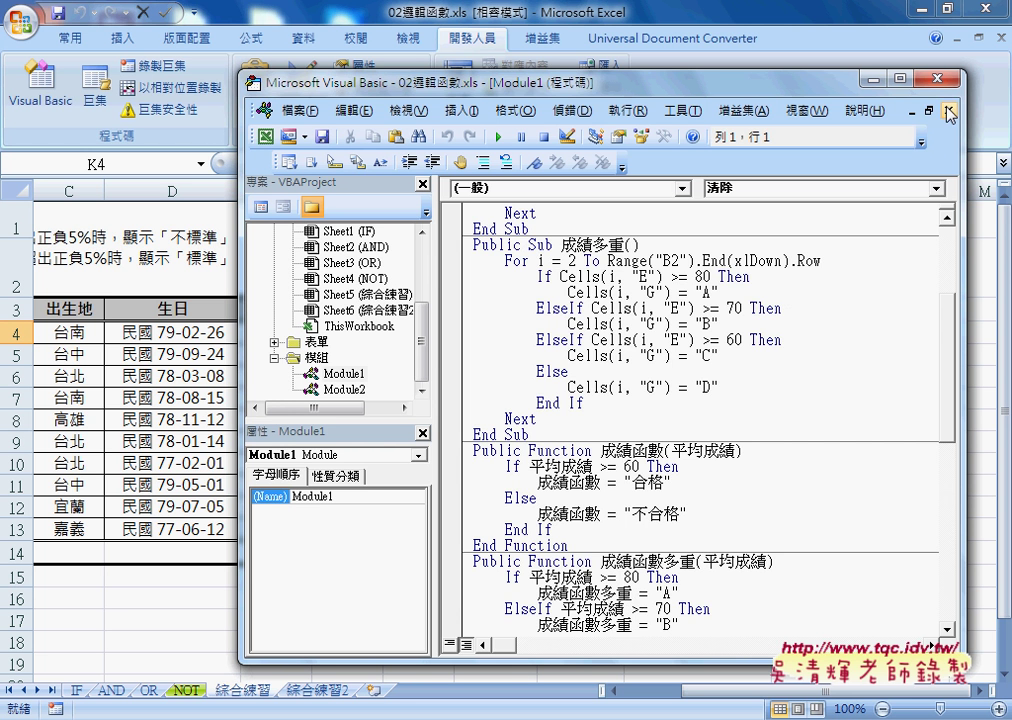
pyautogui.click(952, 110)
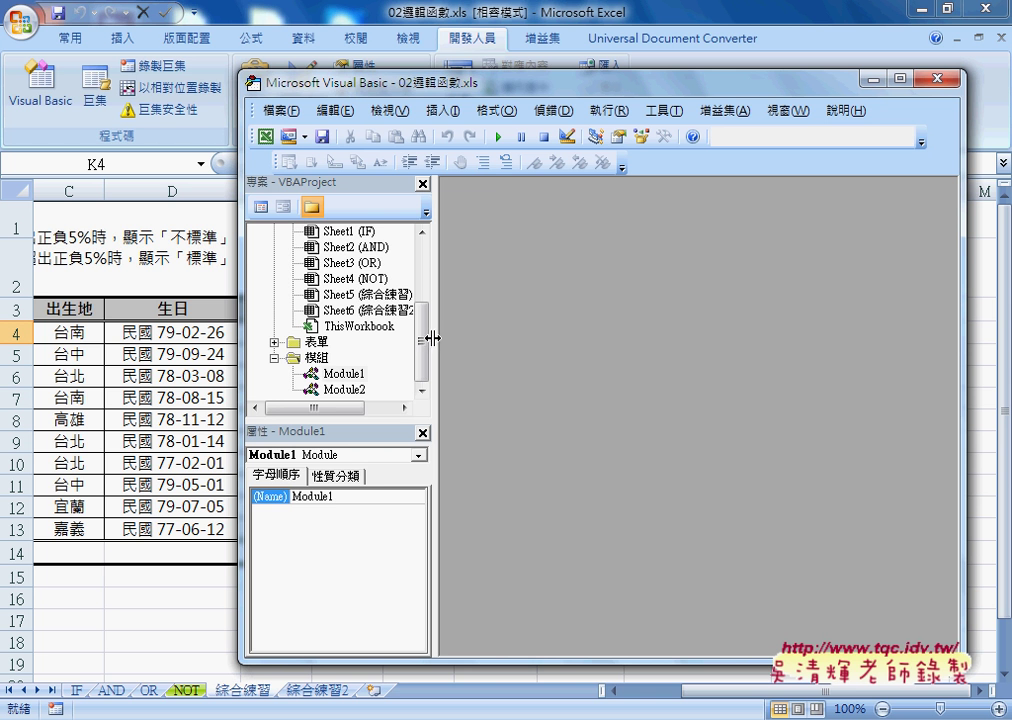
pyautogui.moveTo(432, 339)
pyautogui.mouseDown()
pyautogui.moveTo(486, 347)
pyautogui.moveTo(492, 267)
pyautogui.moveTo(481, 339)
pyautogui.moveTo(481, 271)
pyautogui.mouseUp()
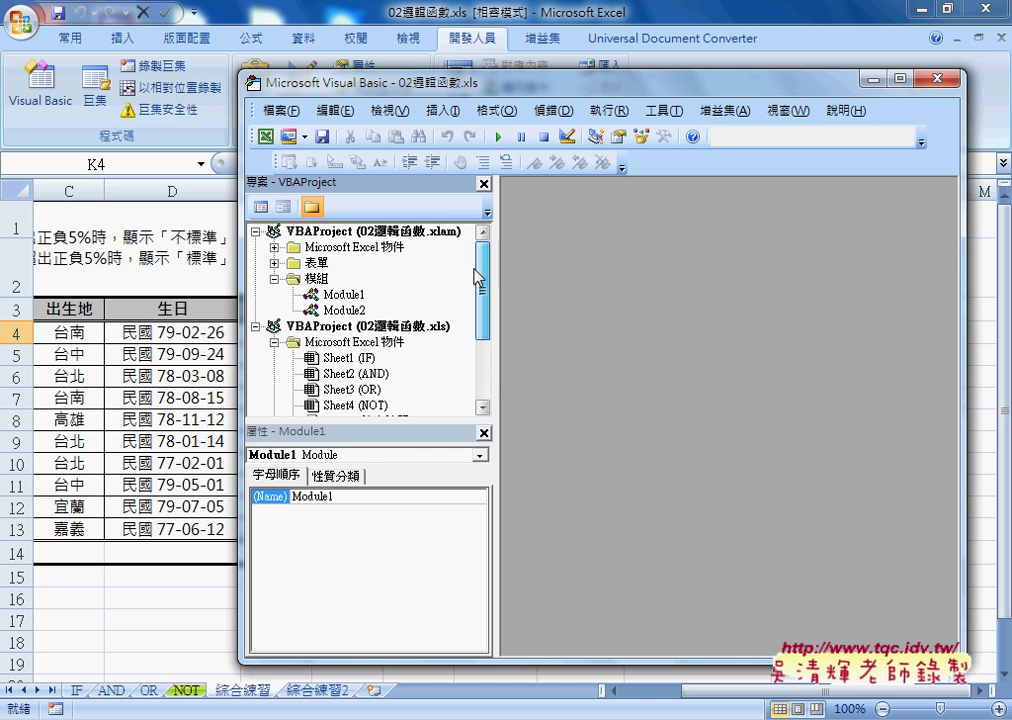
# - Select the .xlam and .xls projects, dismiss the .xlam context menu, and re-expand the add-in project
pyautogui.click(405, 232)
pyautogui.click(403, 327)
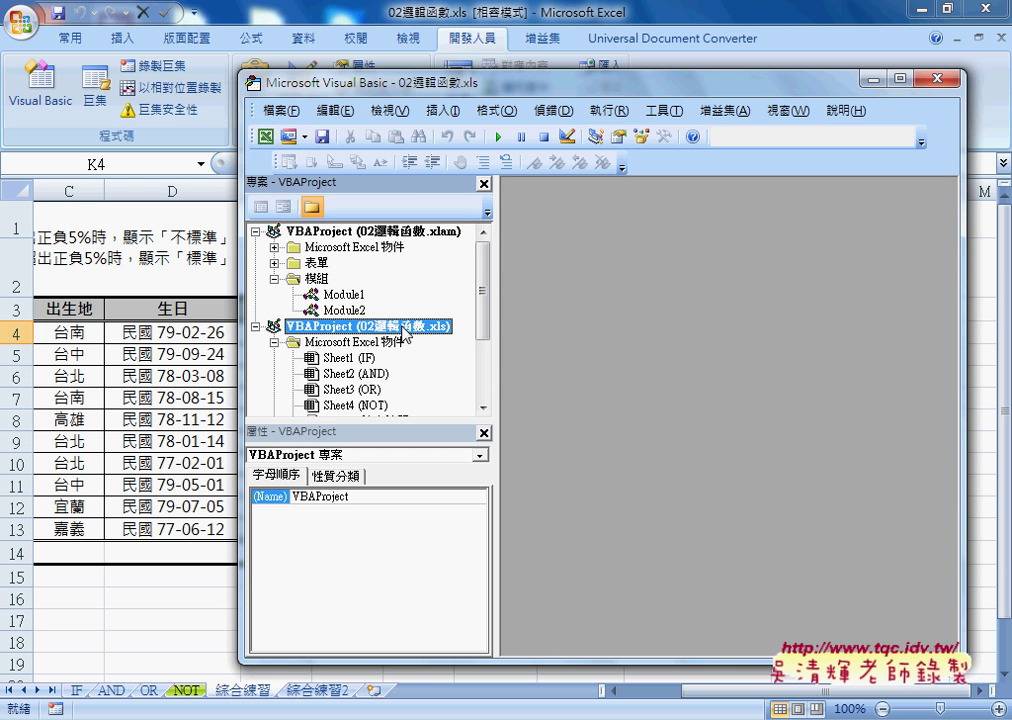
pyautogui.moveTo(484, 290)
pyautogui.mouseDown()
pyautogui.moveTo(484, 315)
pyautogui.moveTo(494, 288)
pyautogui.mouseUp()
pyautogui.rightClick(406, 238)
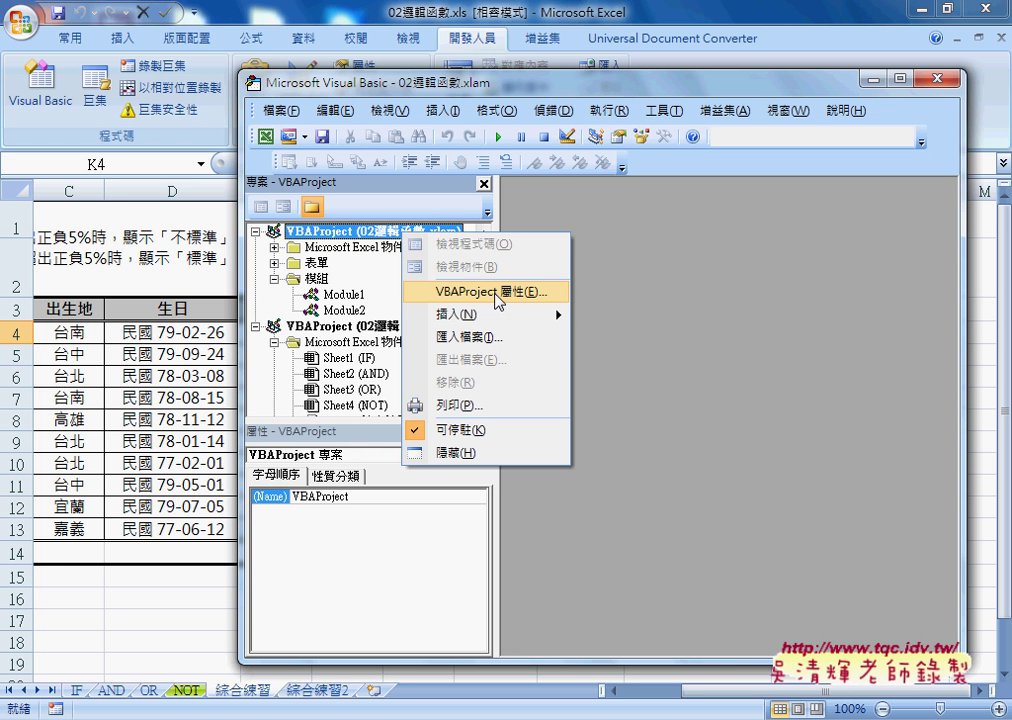
pyautogui.click(320, 238)
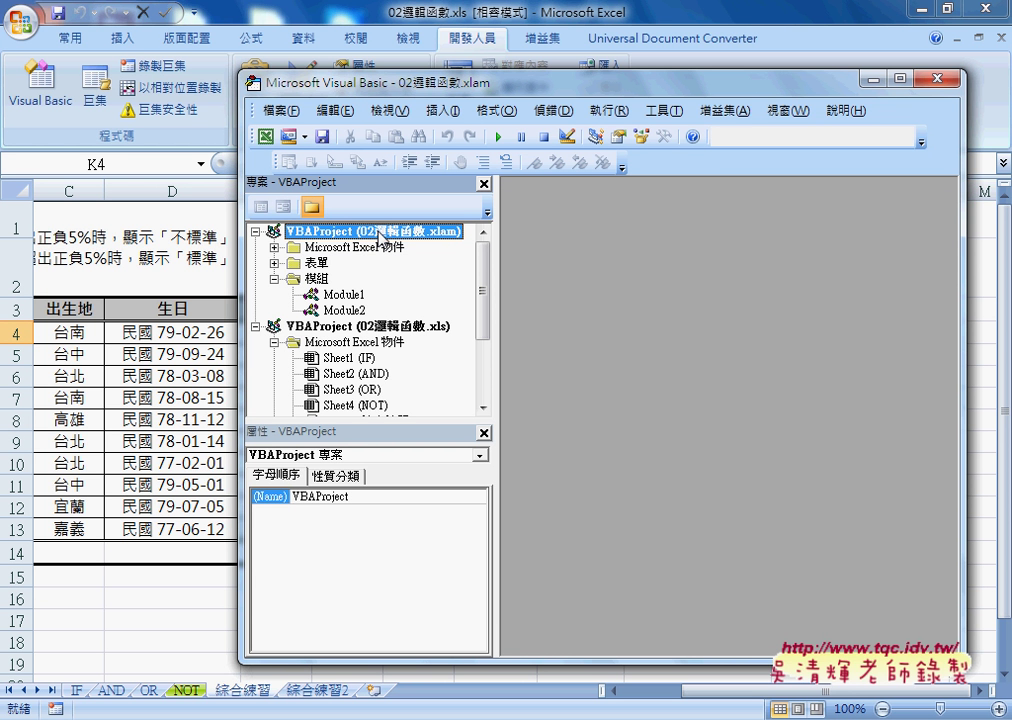
pyautogui.click(256, 232)
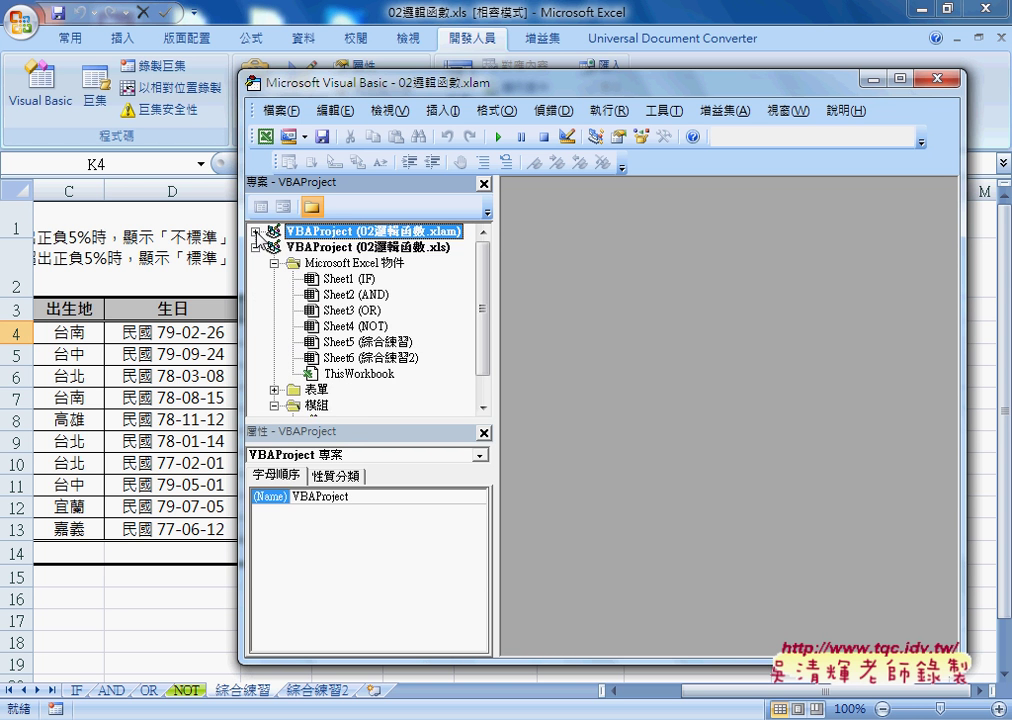
pyautogui.click(256, 232)
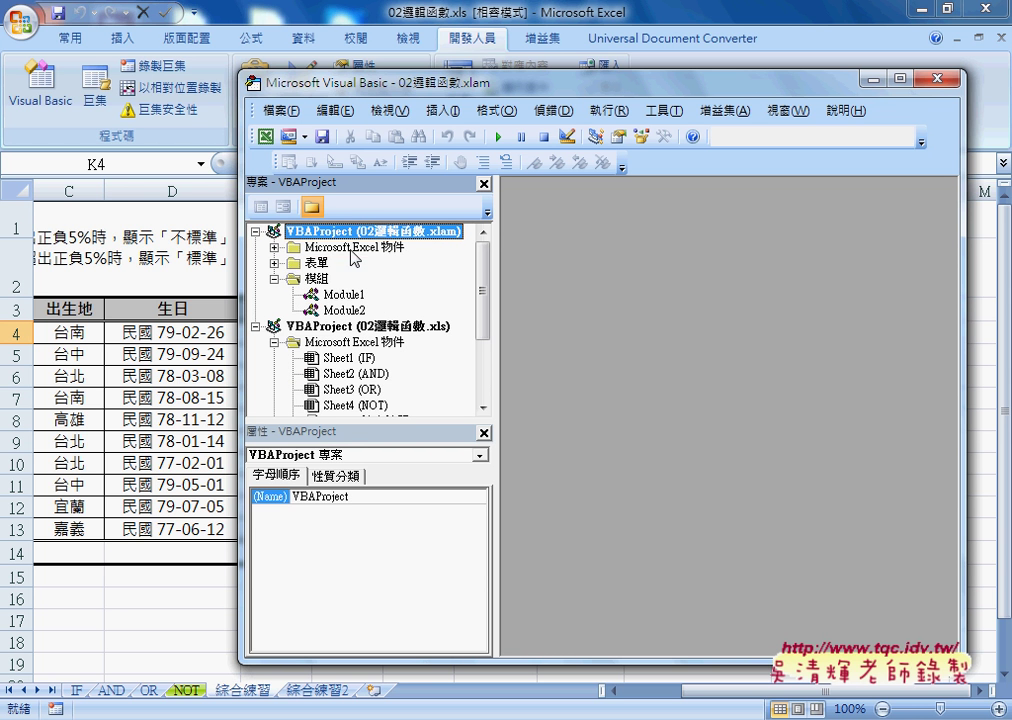
# - Expand the add-in's Excel objects, forms (showing home) and Modules folders, then reselect the project root
pyautogui.click(290, 250)
pyautogui.doubleClick(290, 250)
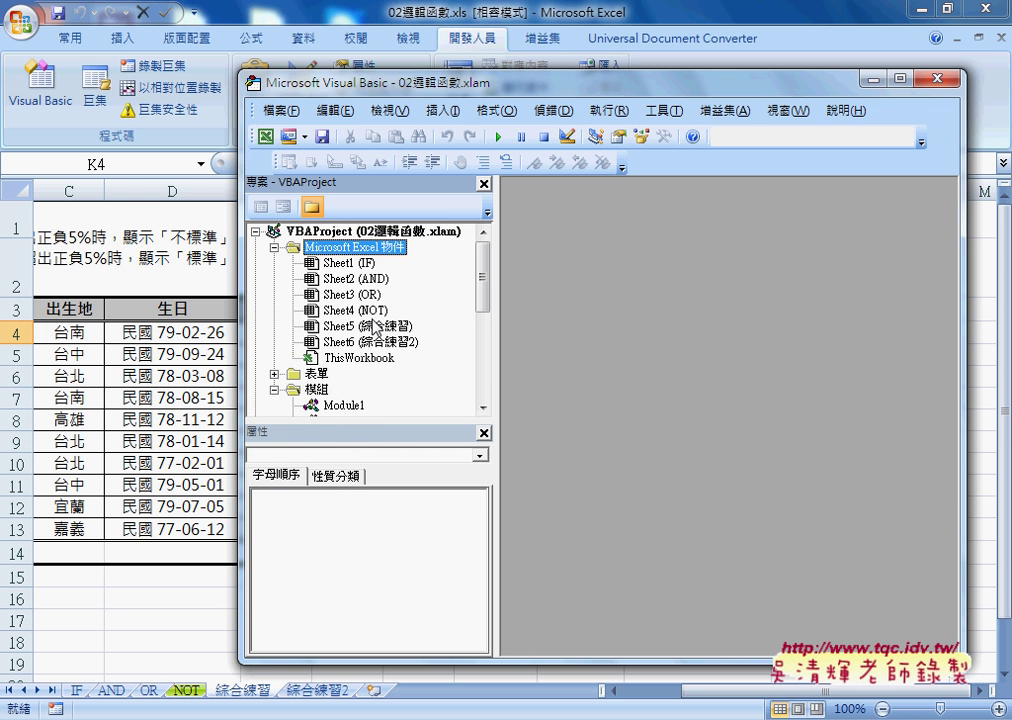
pyautogui.click(378, 358)
pyautogui.scroll(-1, 385, 362)
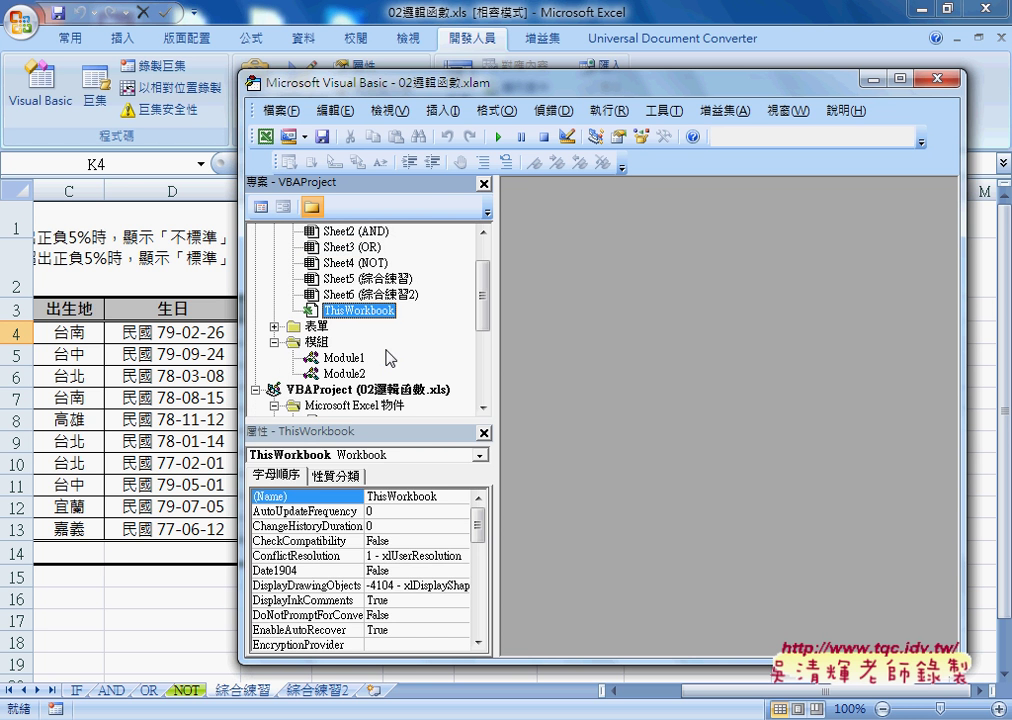
pyautogui.click(316, 327)
pyautogui.click(274, 326)
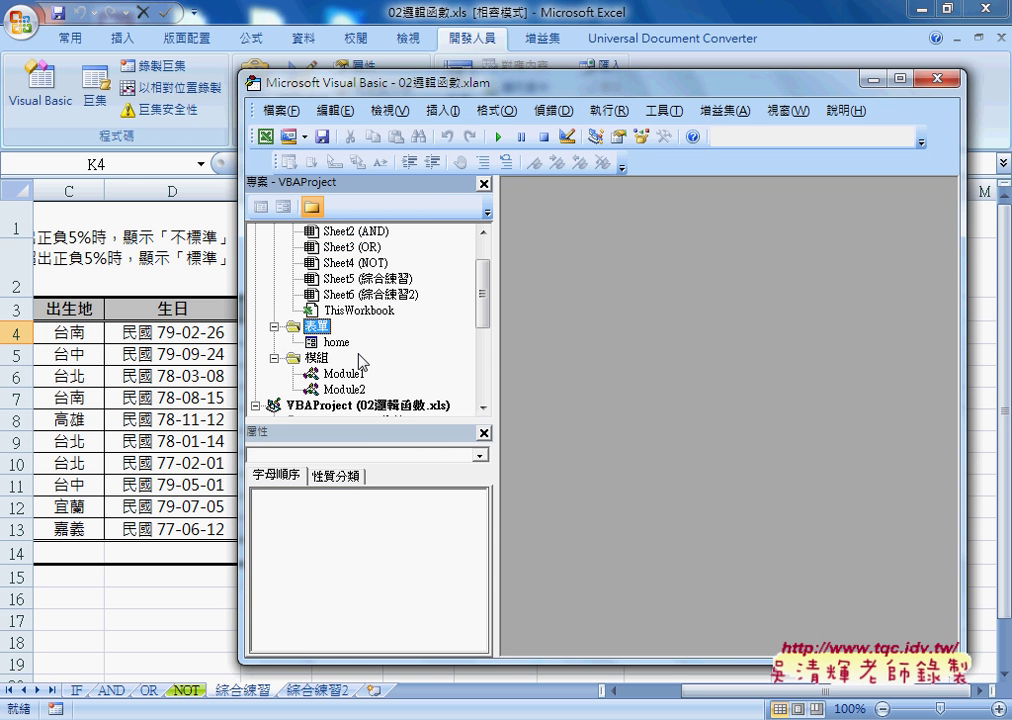
pyautogui.click(318, 357)
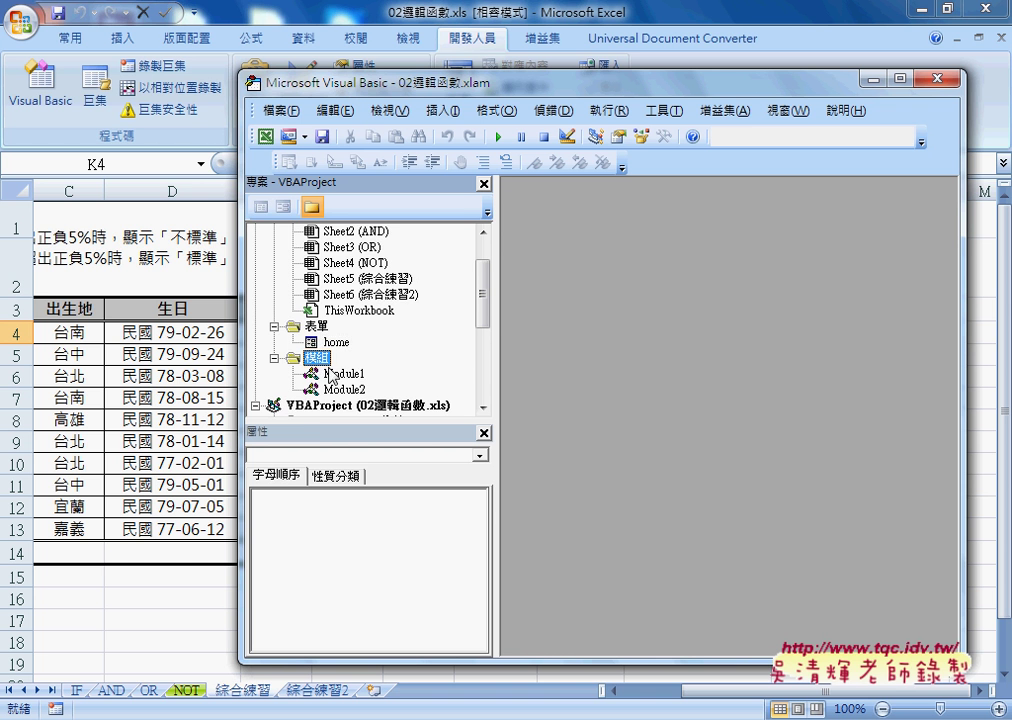
pyautogui.click(351, 378)
pyautogui.scroll(1, 429, 339)
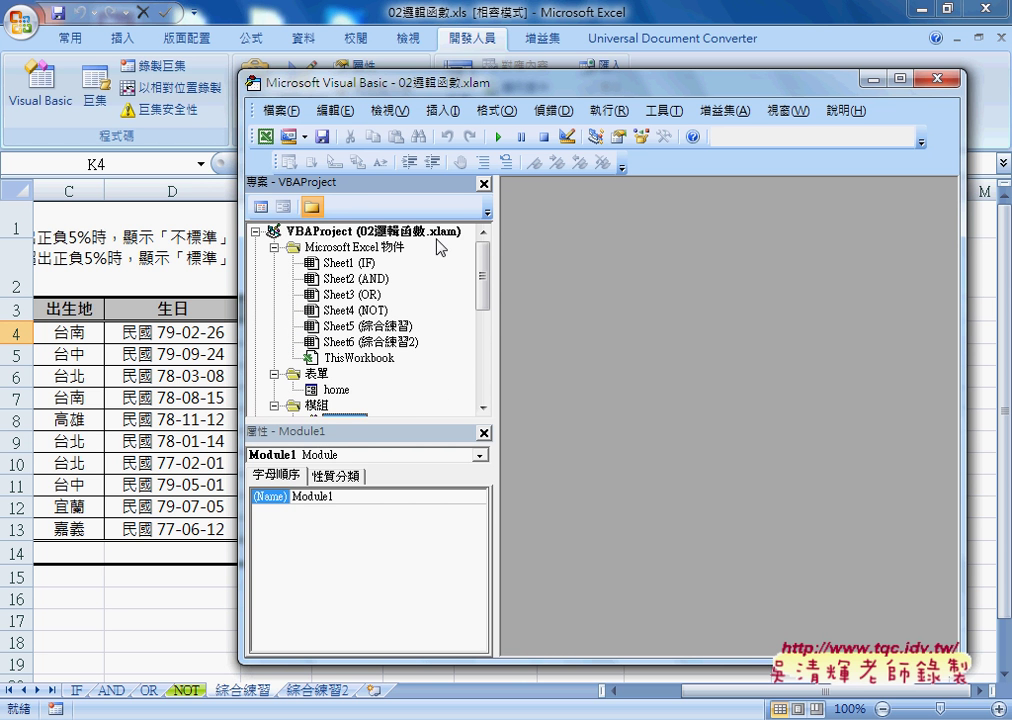
pyautogui.click(367, 232)
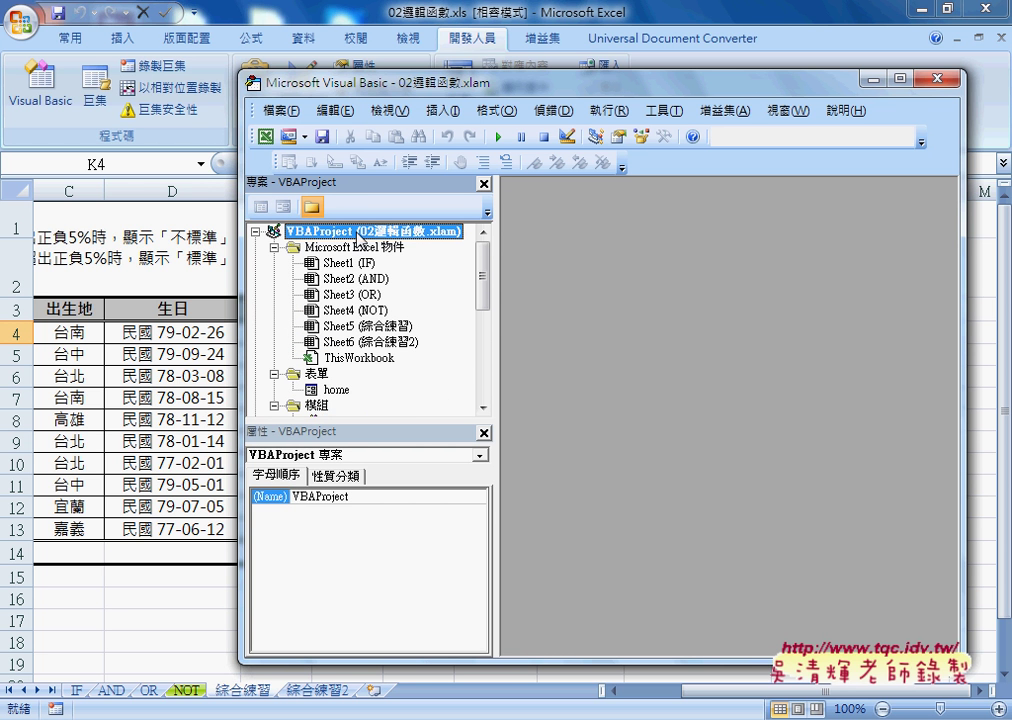
# - Lock the 02邏輯函數.xlam project for viewing with a password on its Project Properties 保護 tab
pyautogui.rightClick(367, 238)
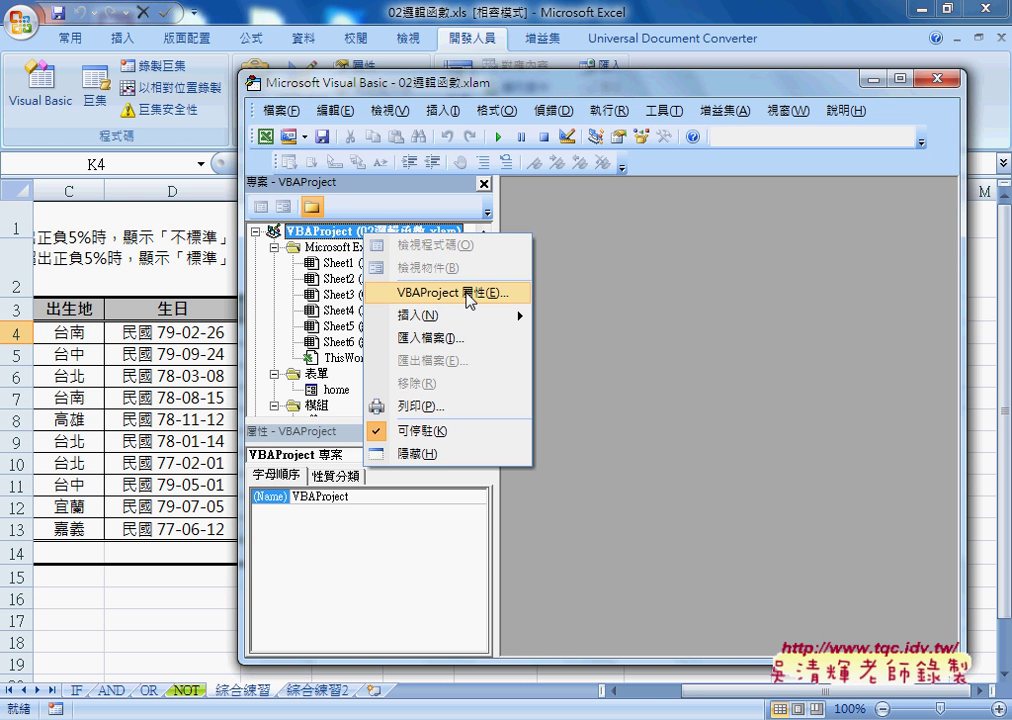
pyautogui.click(466, 296)
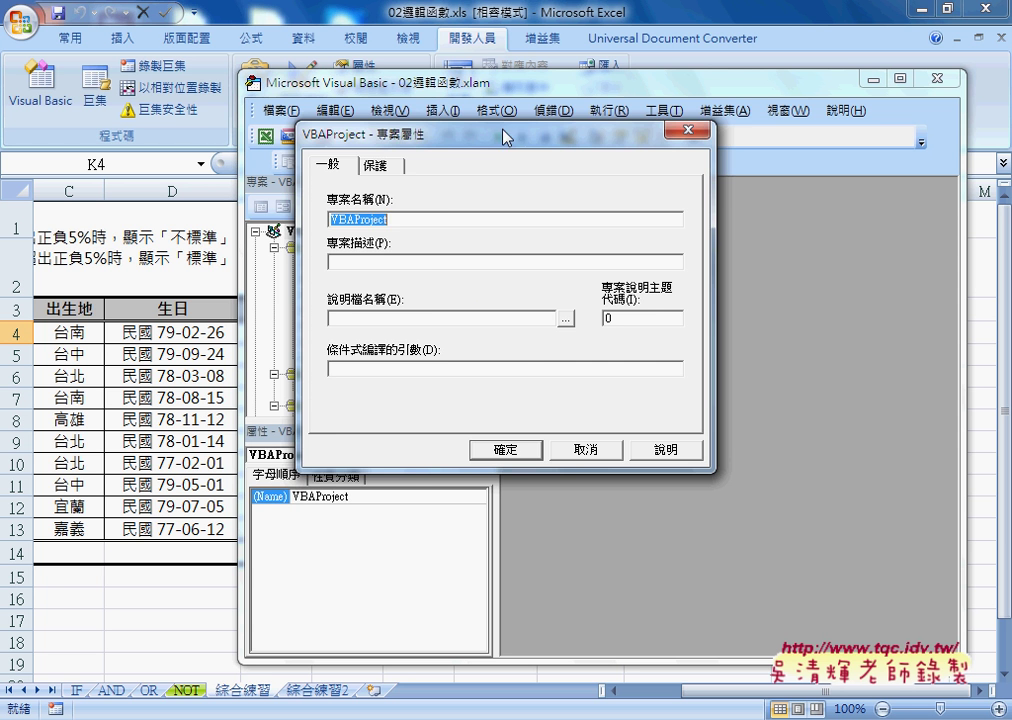
pyautogui.moveTo(400, 133); pyautogui.dragTo(617, 139)
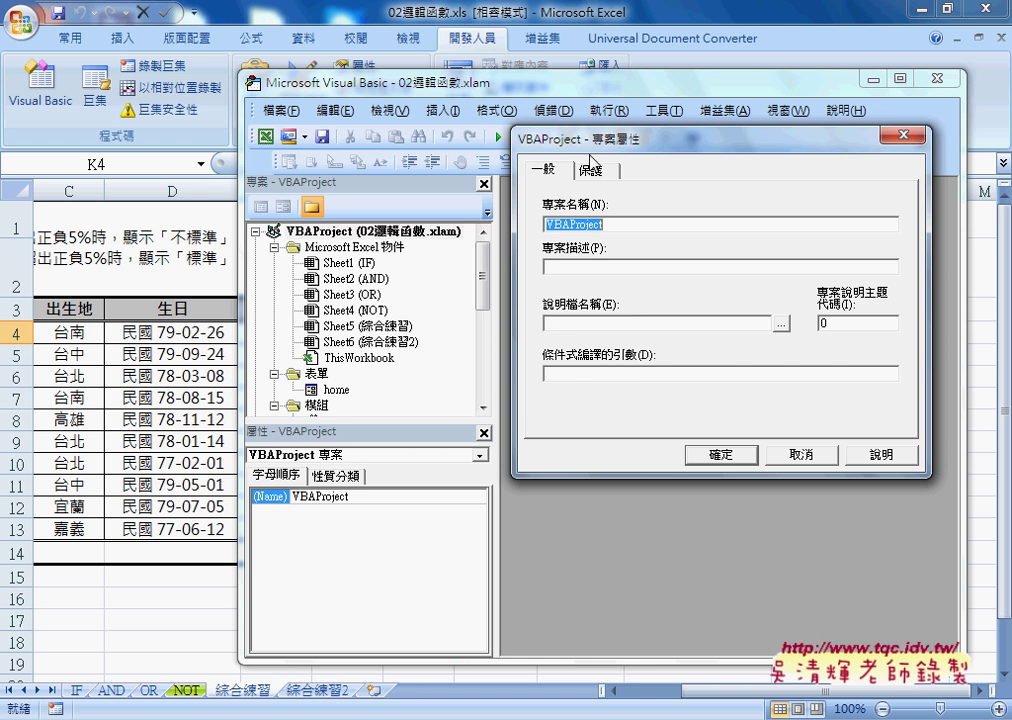
pyautogui.click(612, 178)
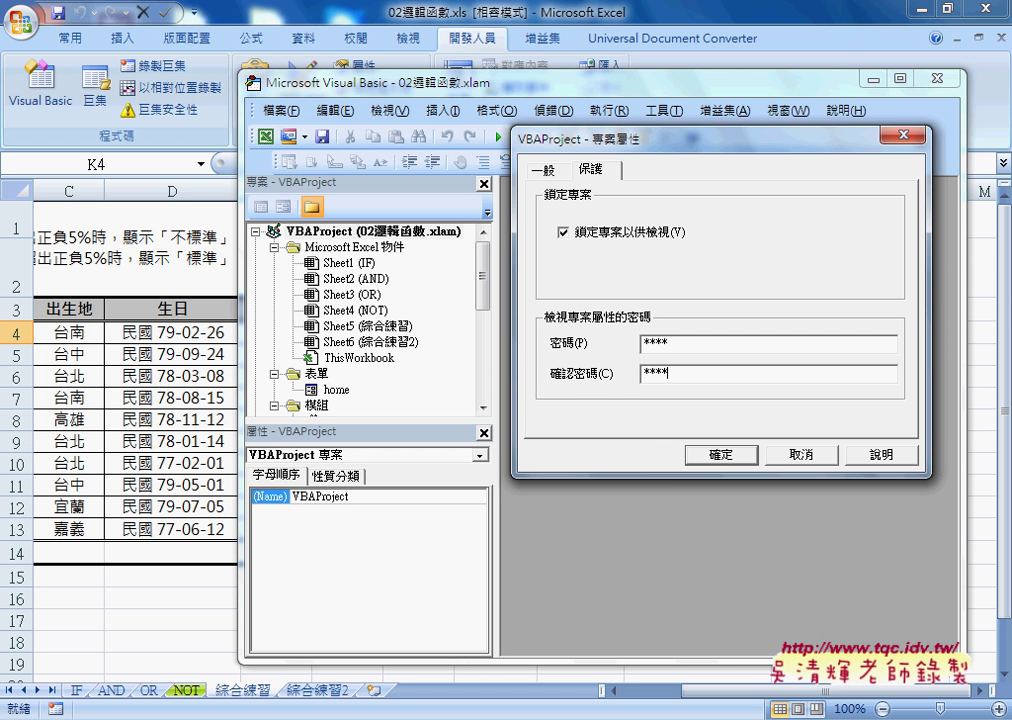
pyautogui.click(722, 455)
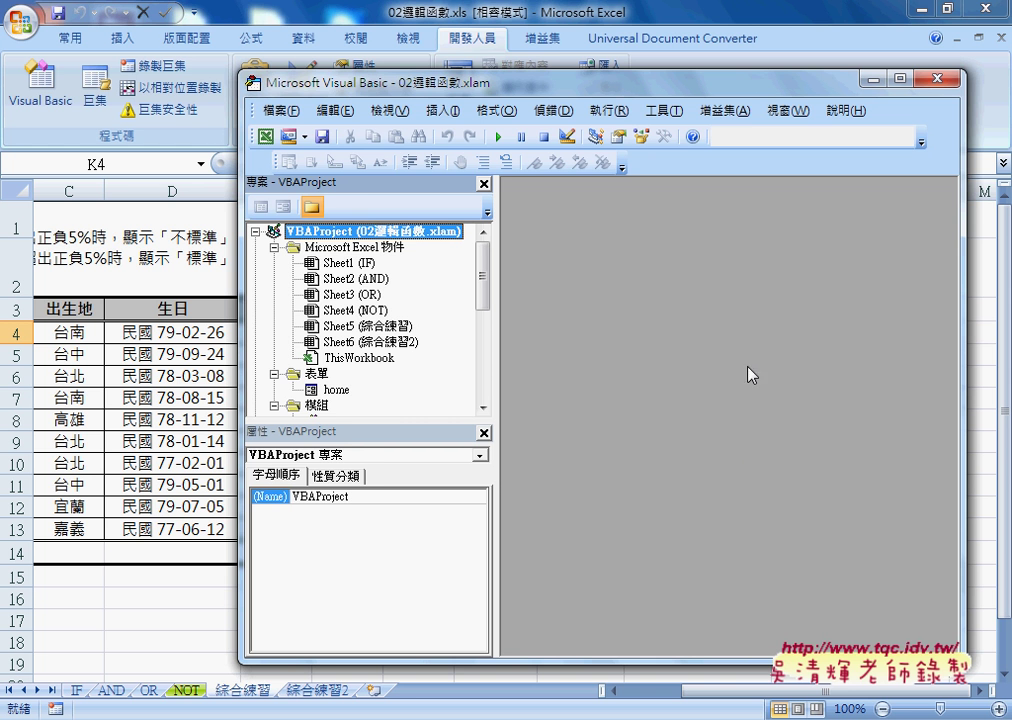
# - Close the VBA editor and Excel, then reopen 02邏輯函數.xls from the 範例檔 folder
pyautogui.click(938, 79)
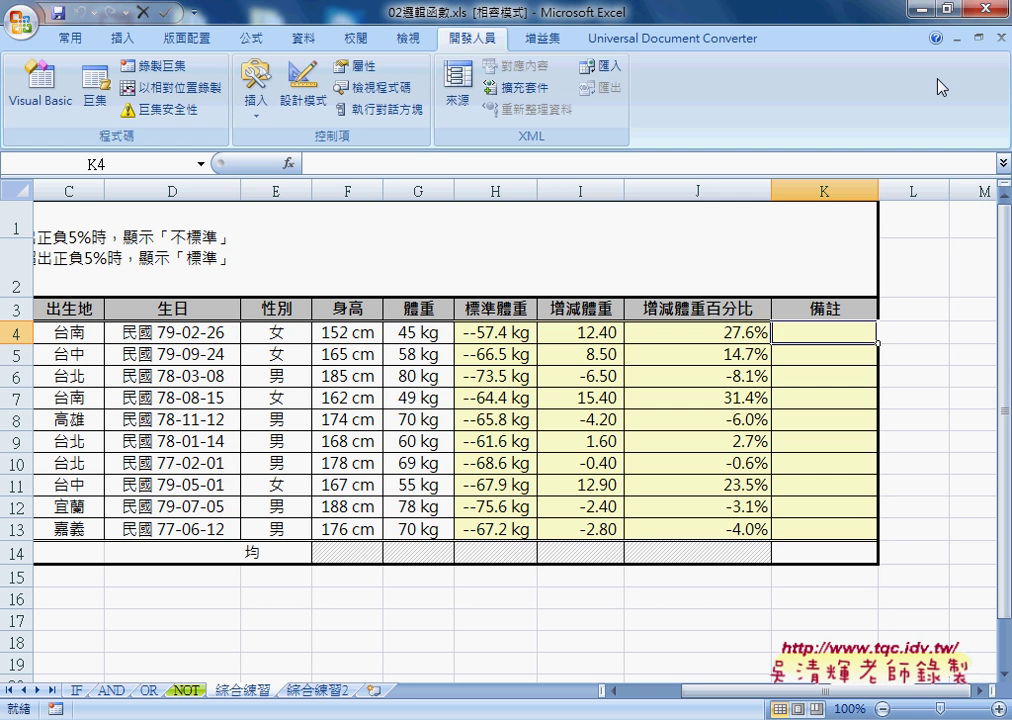
pyautogui.click(990, 10)
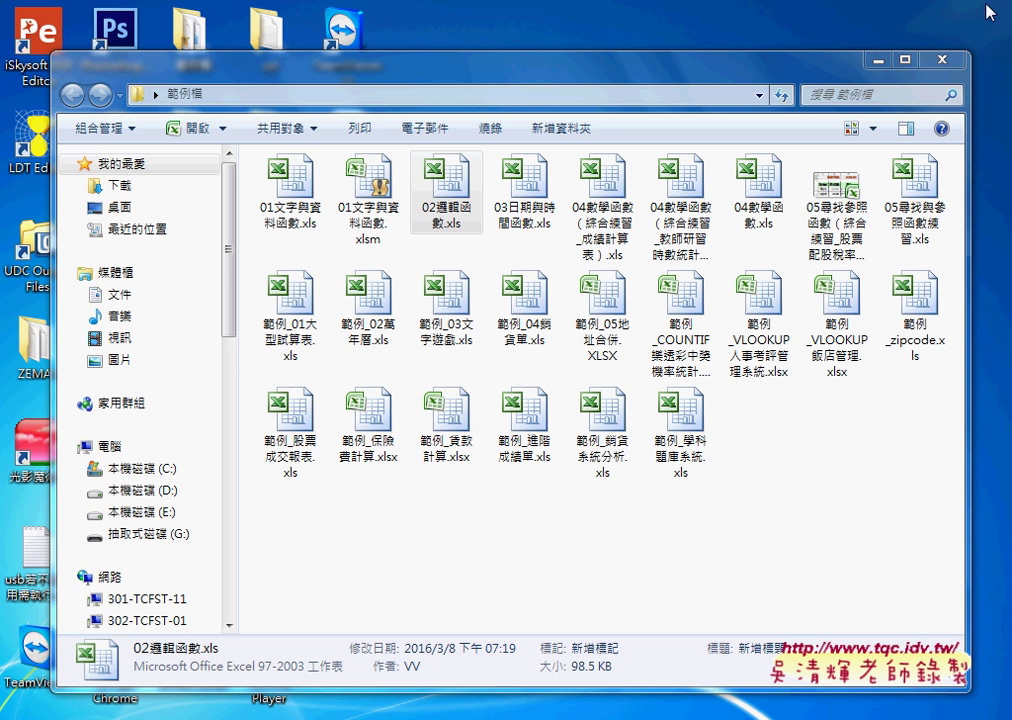
pyautogui.doubleClick(455, 180)
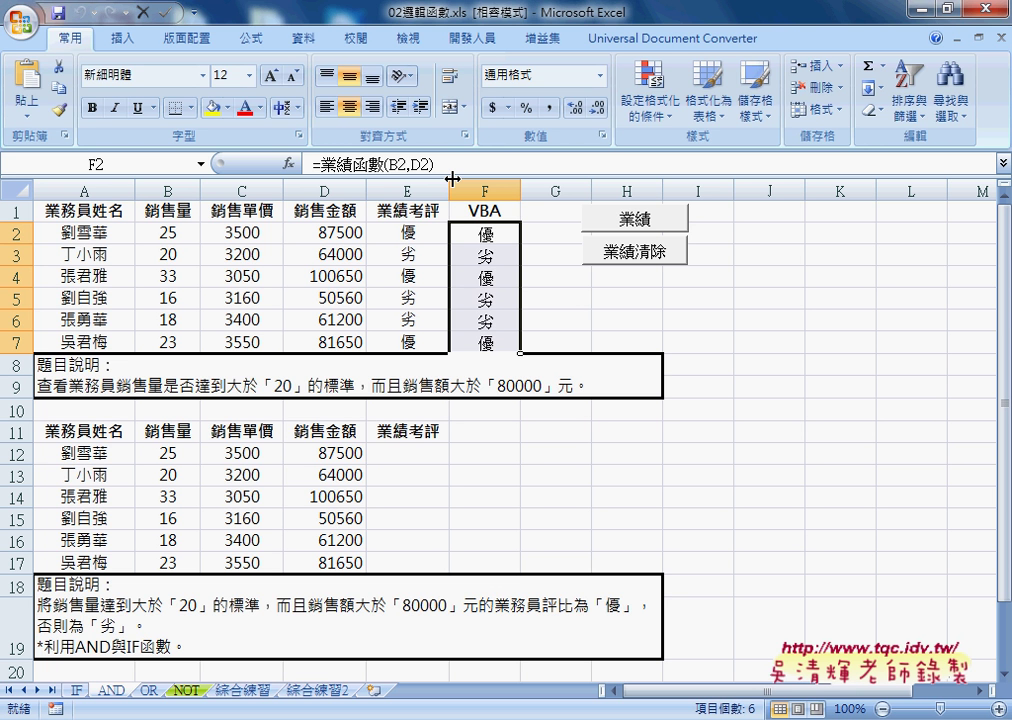
# - Open the VBA editor, view the .xlam project's Module1 code, close it, and select the .xls project
pyautogui.click(463, 40)
pyautogui.click(40, 85)
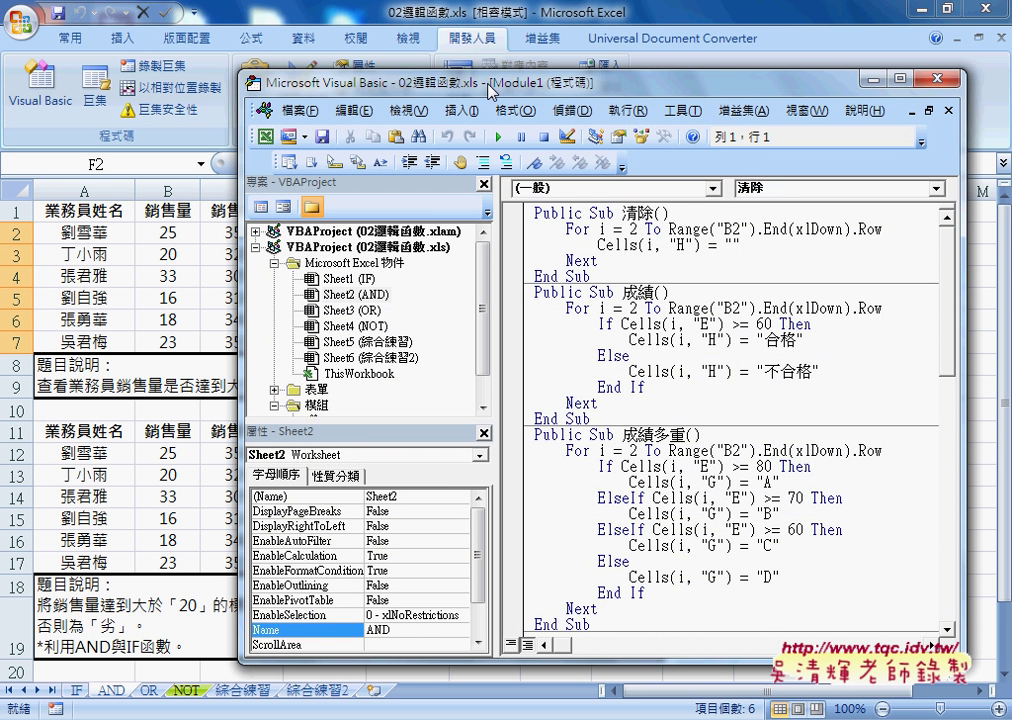
pyautogui.click(398, 231)
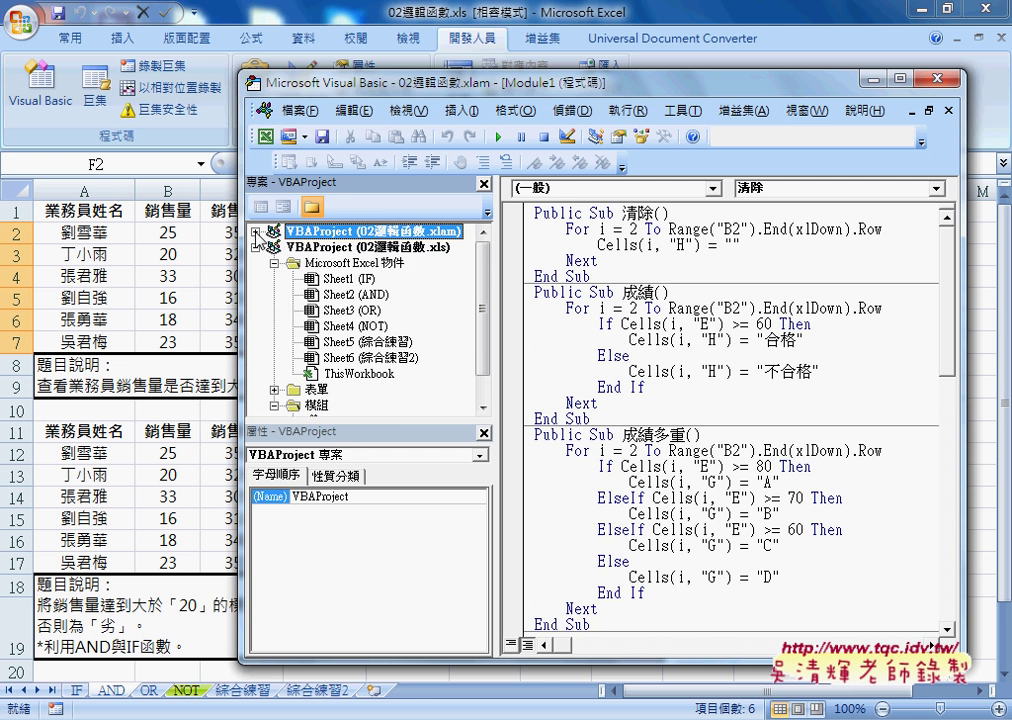
pyautogui.click(256, 233)
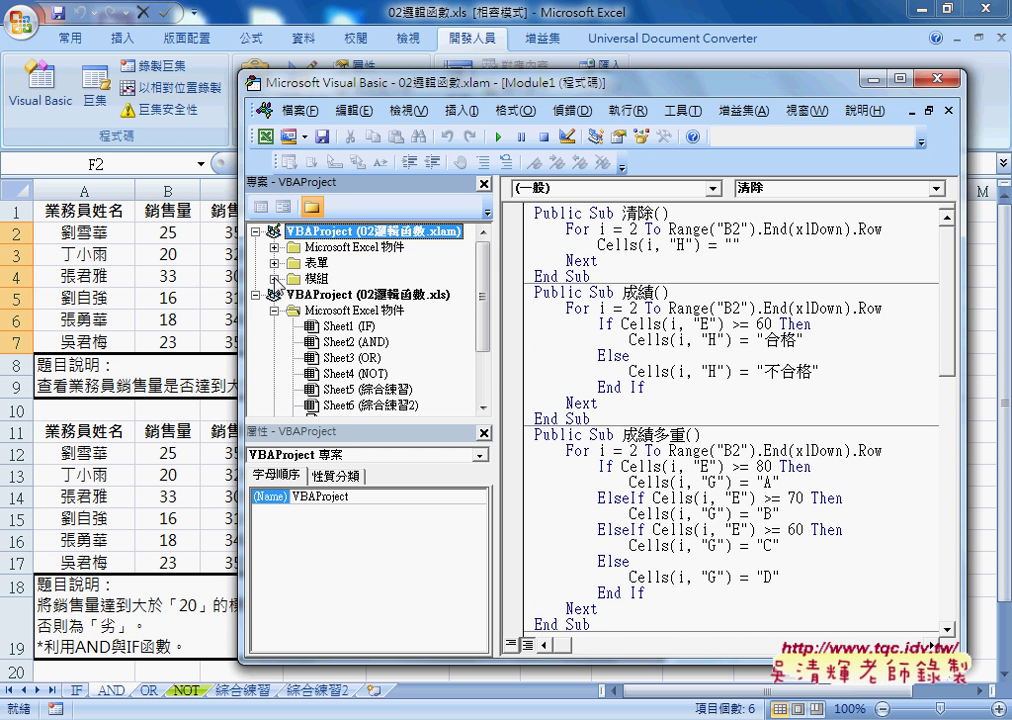
pyautogui.click(274, 279)
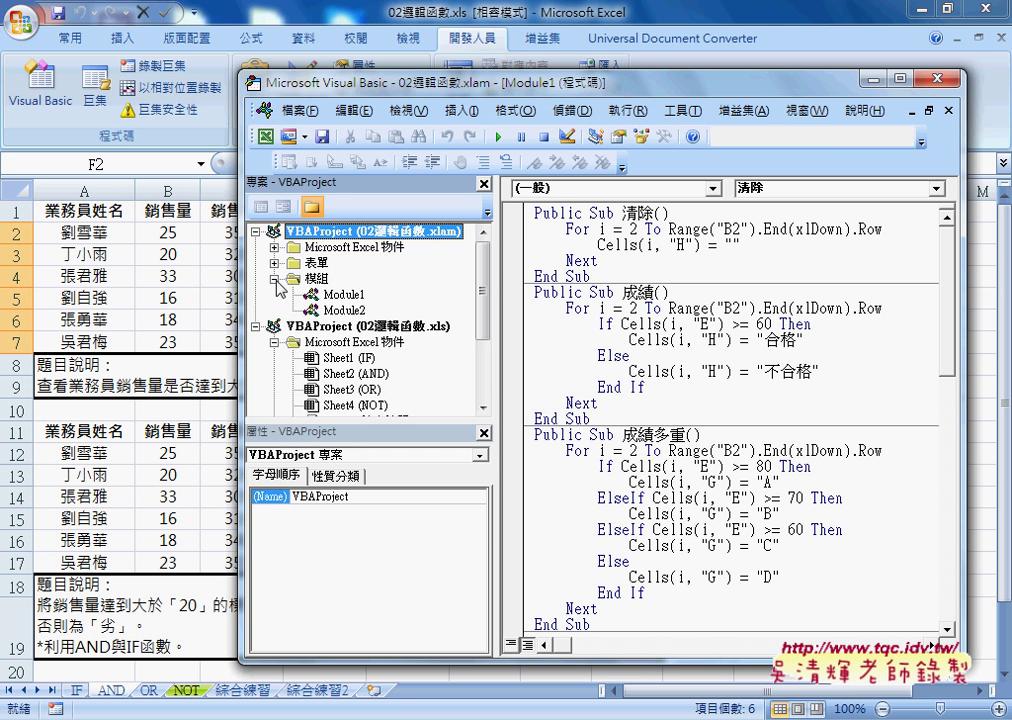
pyautogui.doubleClick(336, 296)
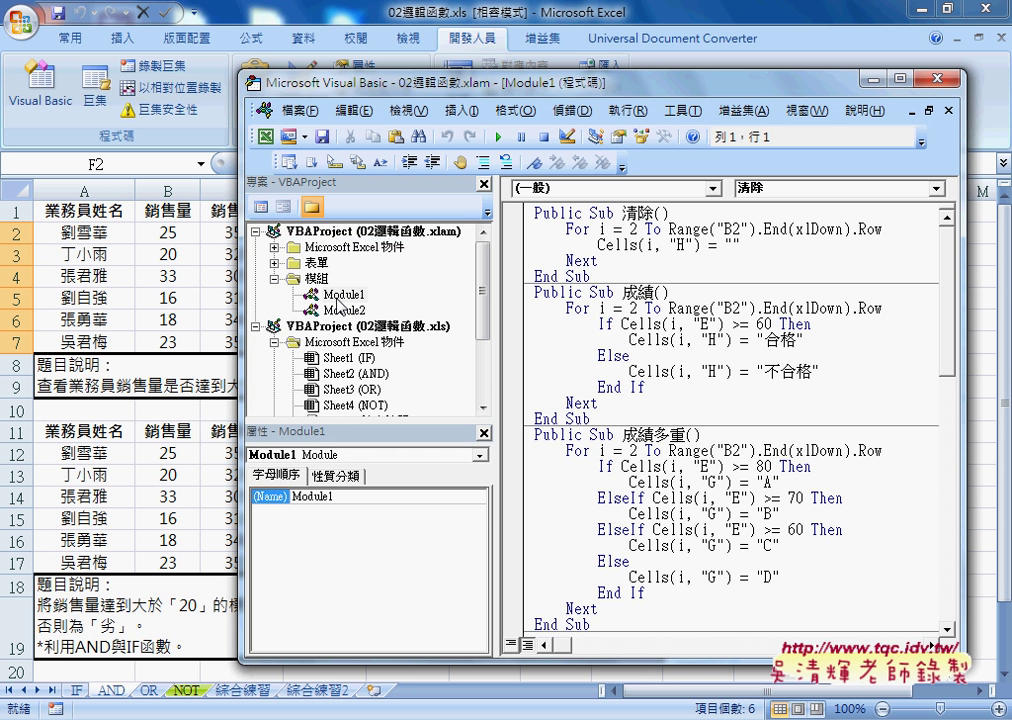
pyautogui.click(404, 236)
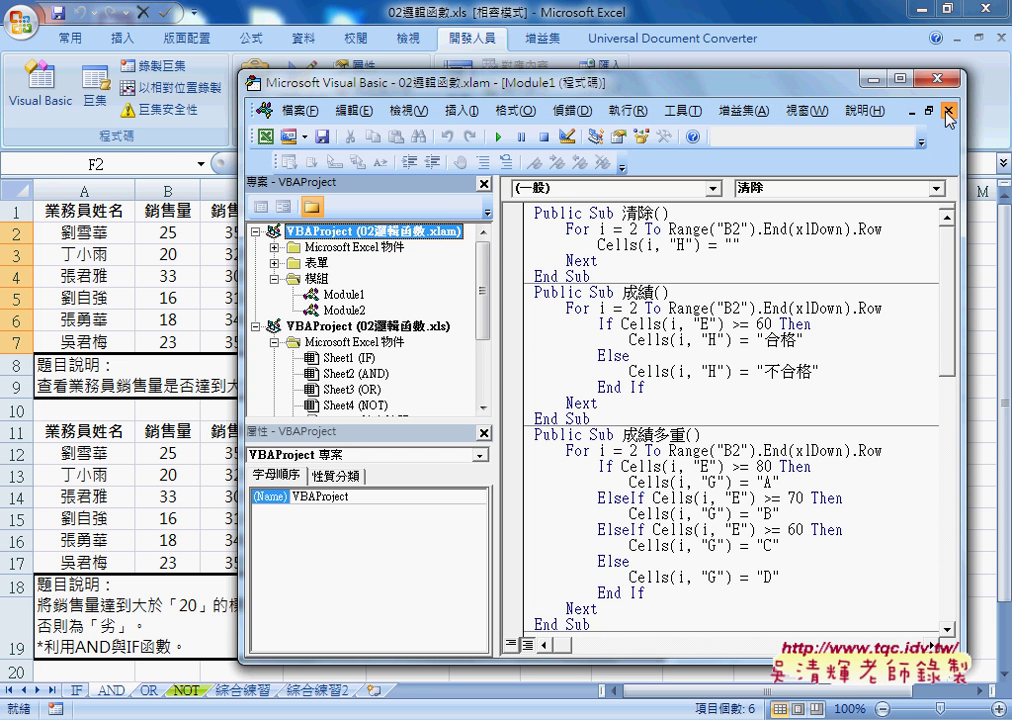
pyautogui.click(949, 112)
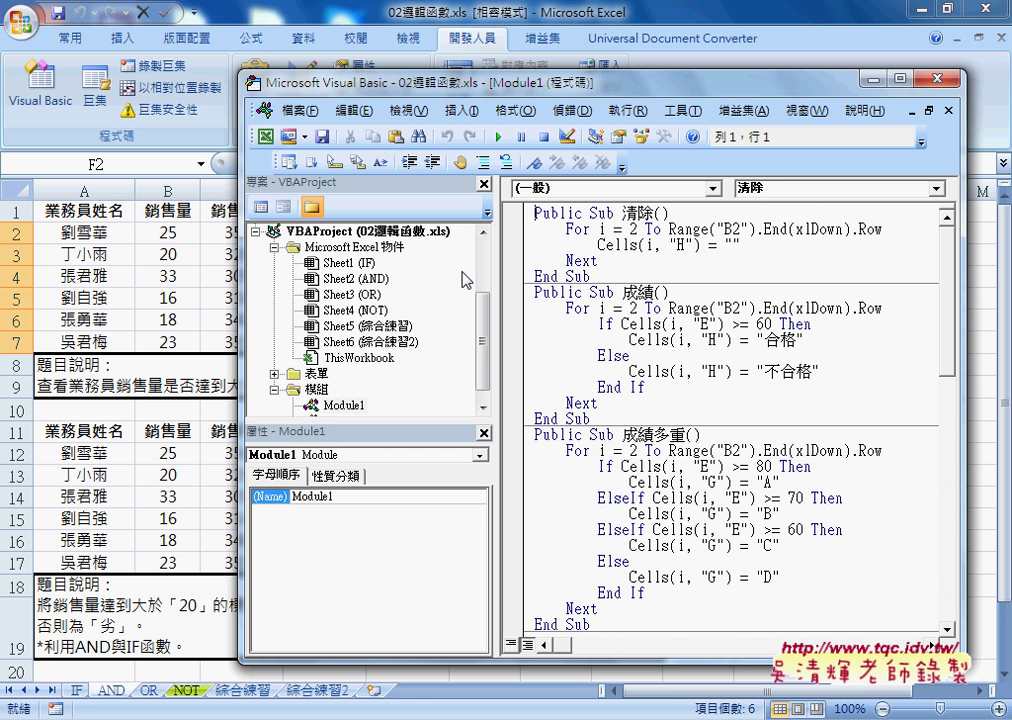
pyautogui.scroll(1, 470, 270)
pyautogui.scroll(1, 493, 240)
pyautogui.click(428, 232)
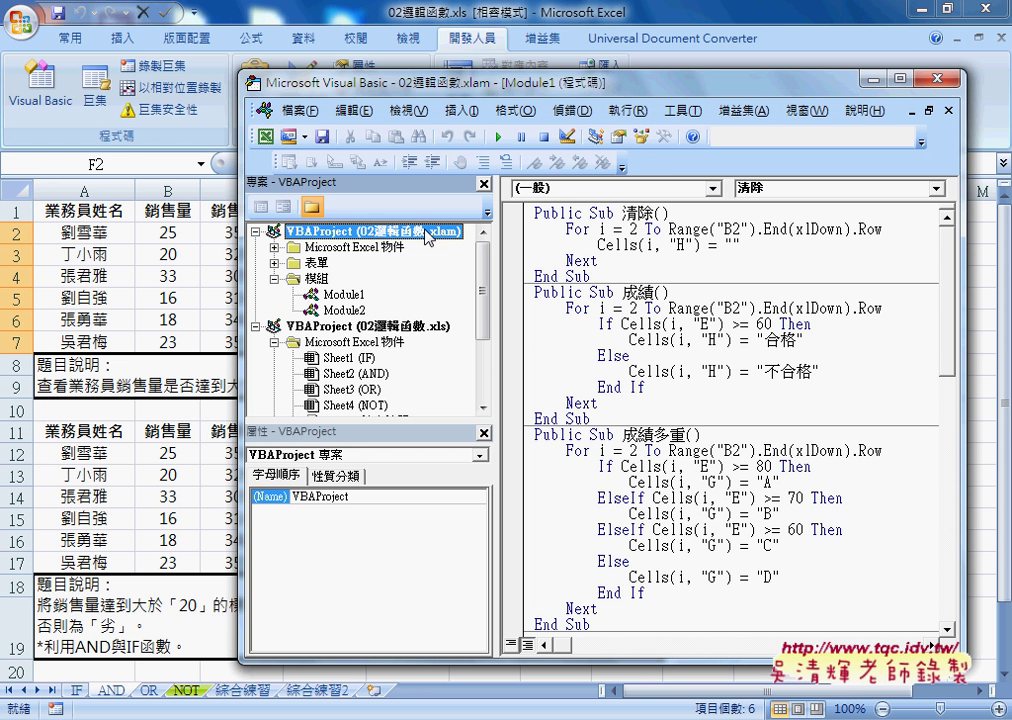
pyautogui.click(345, 326)
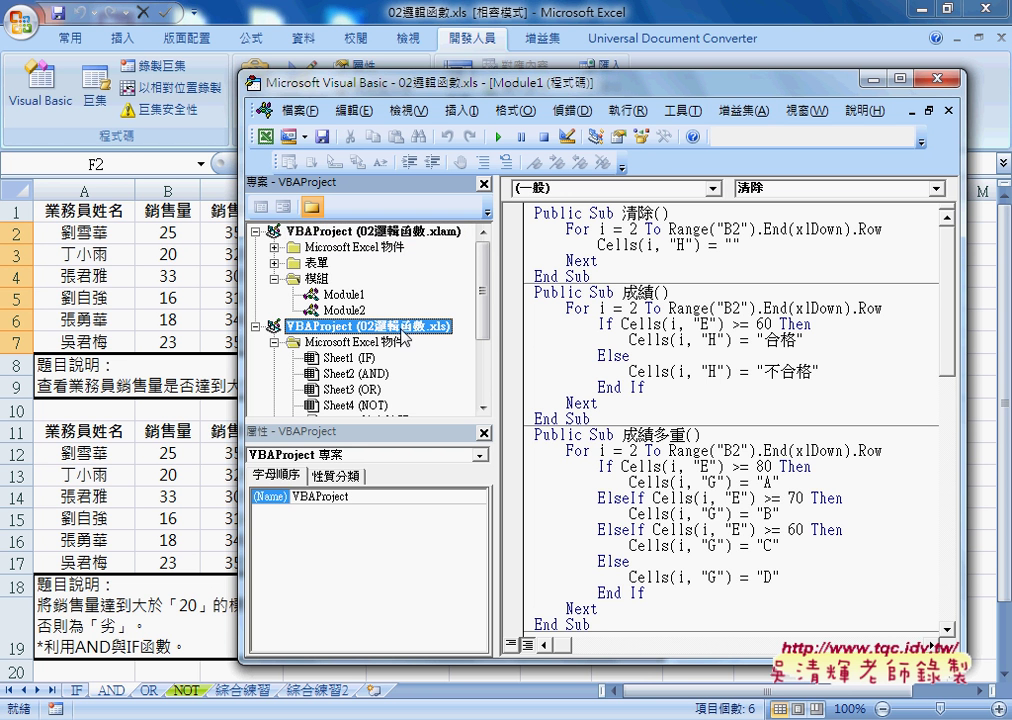
# - Lock the 02邏輯函數.xls project for viewing on its 保護 tab, entering and confirming a password
pyautogui.scroll(-2, 400, 300)
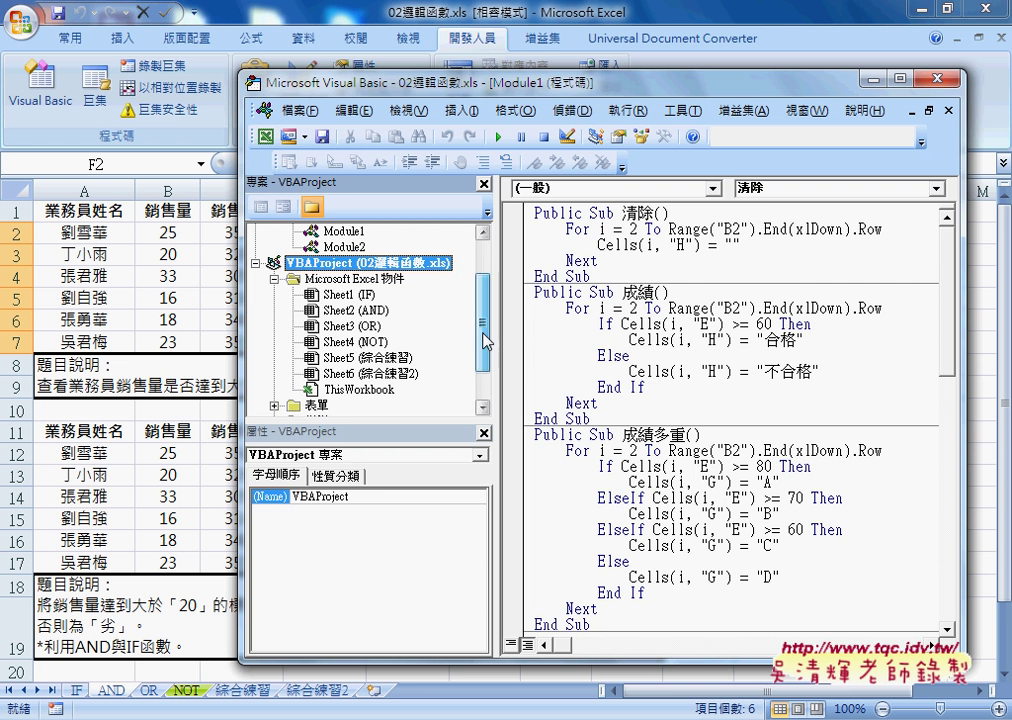
pyautogui.rightClick(422, 264)
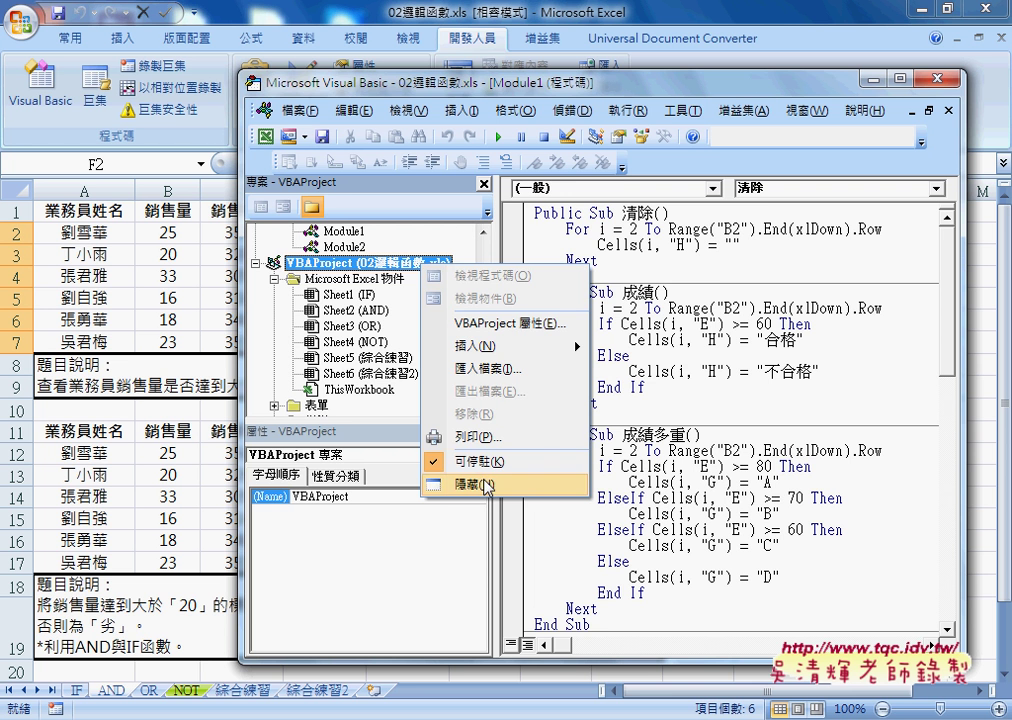
pyautogui.click(520, 323)
pyautogui.click(375, 164)
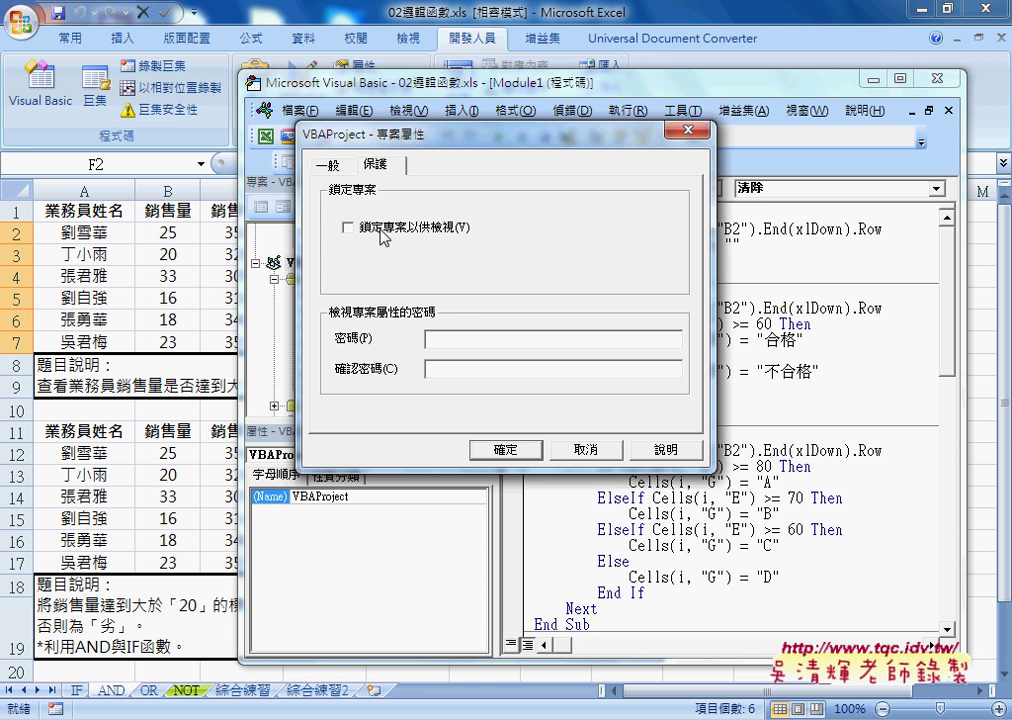
pyautogui.click(347, 227)
pyautogui.click(508, 453)
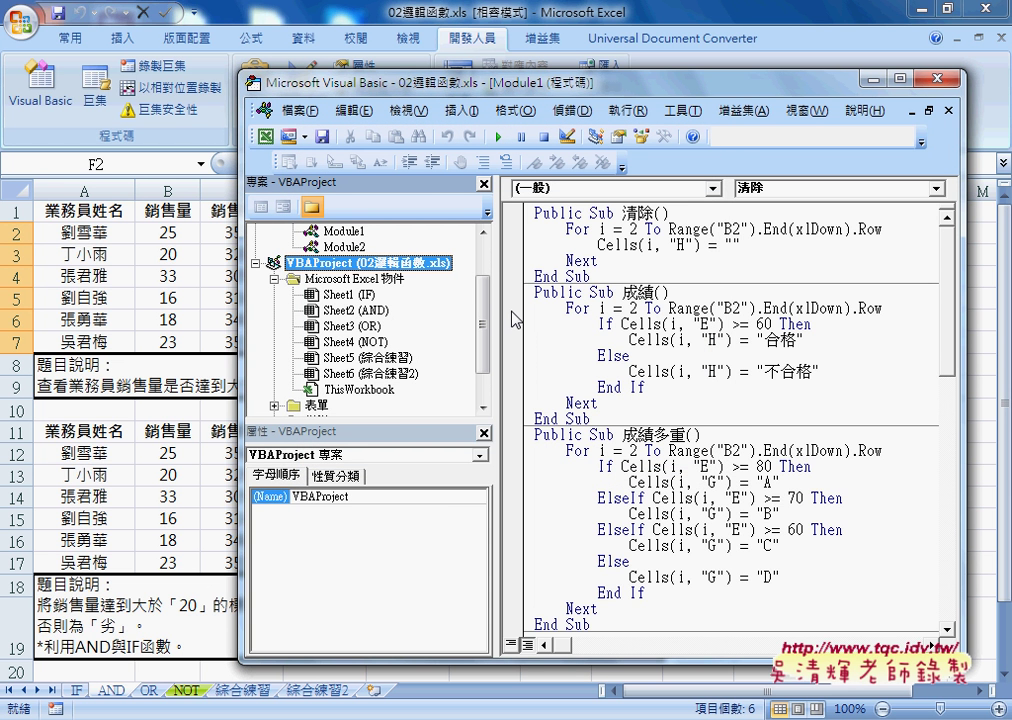
# - Quit the editor and Excel, reopen 02邏輯函數.xls, and try expanding its locked VBA project
pyautogui.hotkey('alt', 'q')
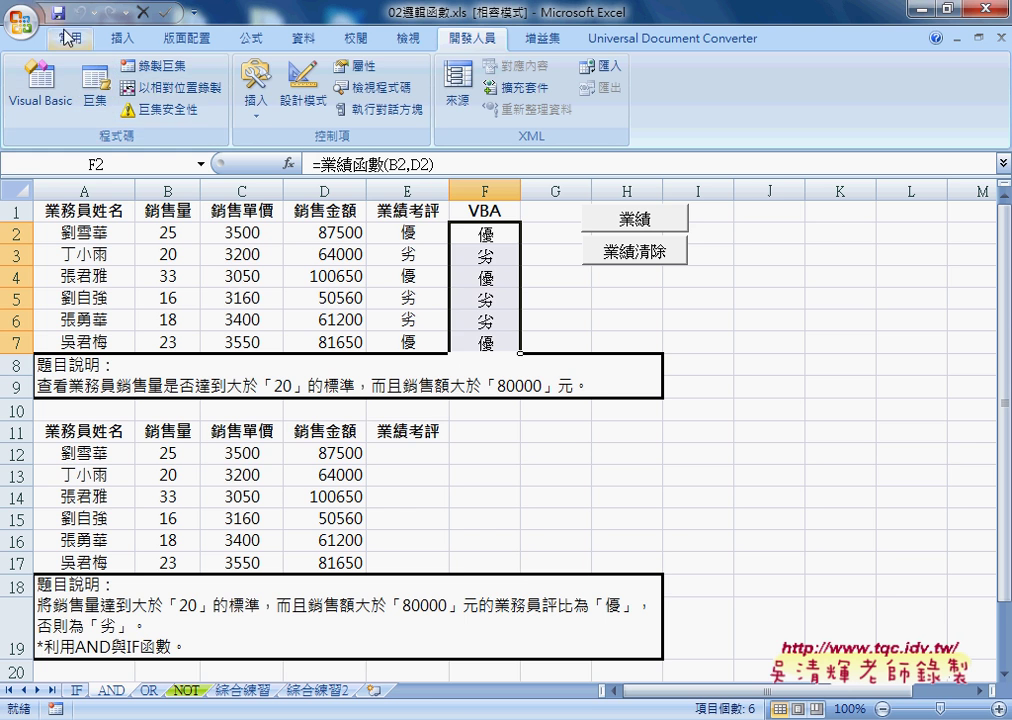
pyautogui.click(990, 16)
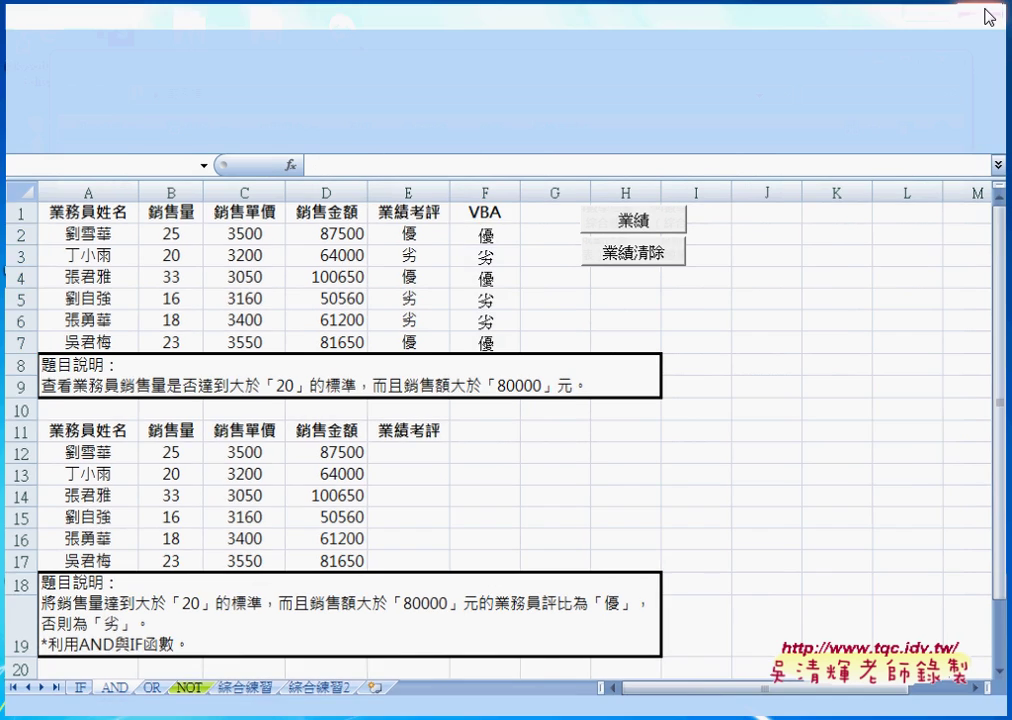
pyautogui.doubleClick(441, 192)
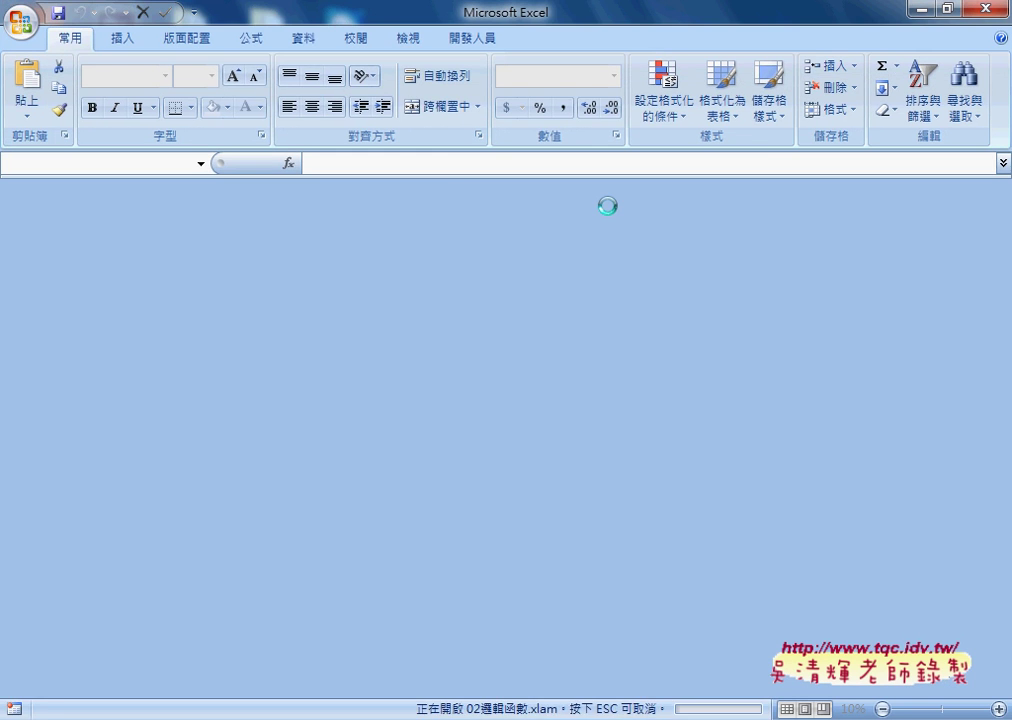
pyautogui.scroll(-7, 470, 68)
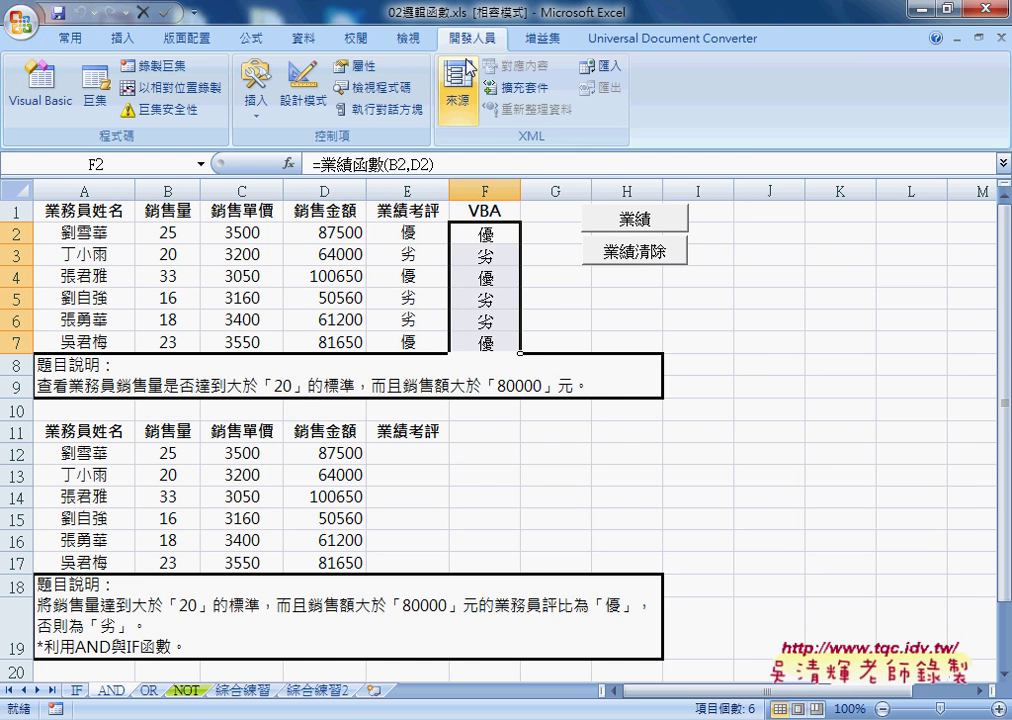
pyautogui.click(40, 85)
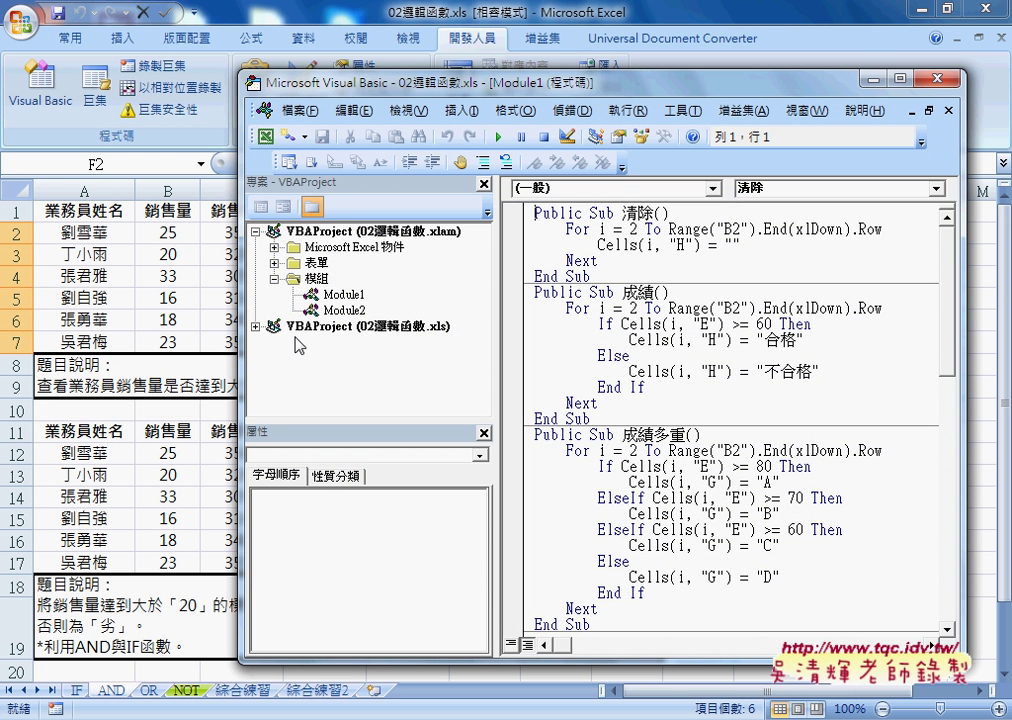
pyautogui.click(354, 332)
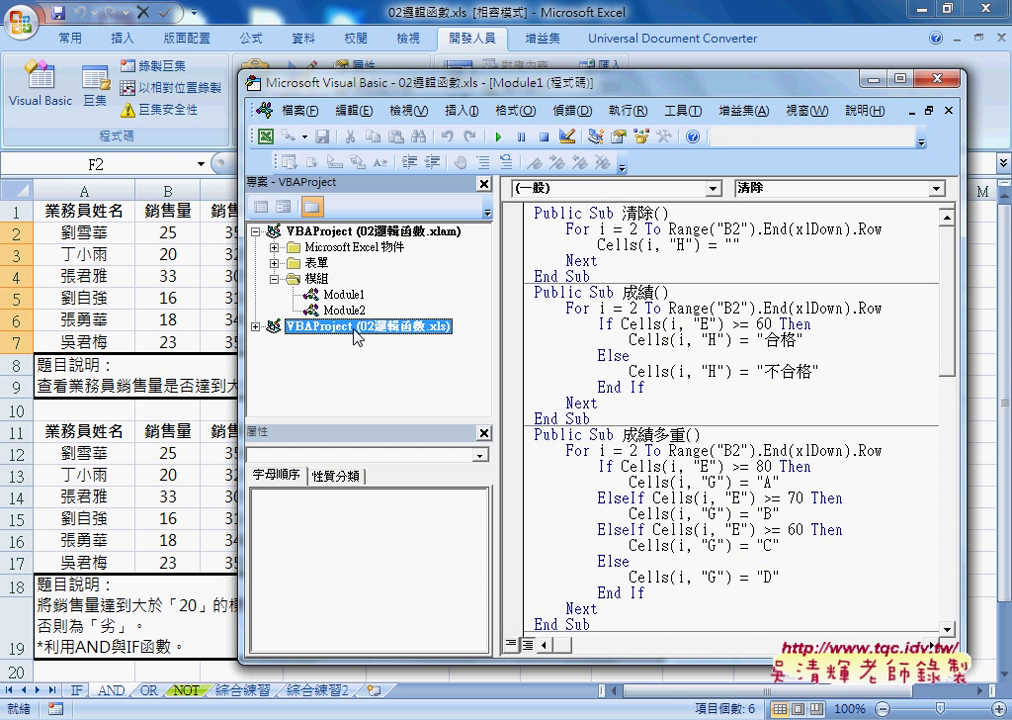
pyautogui.click(256, 327)
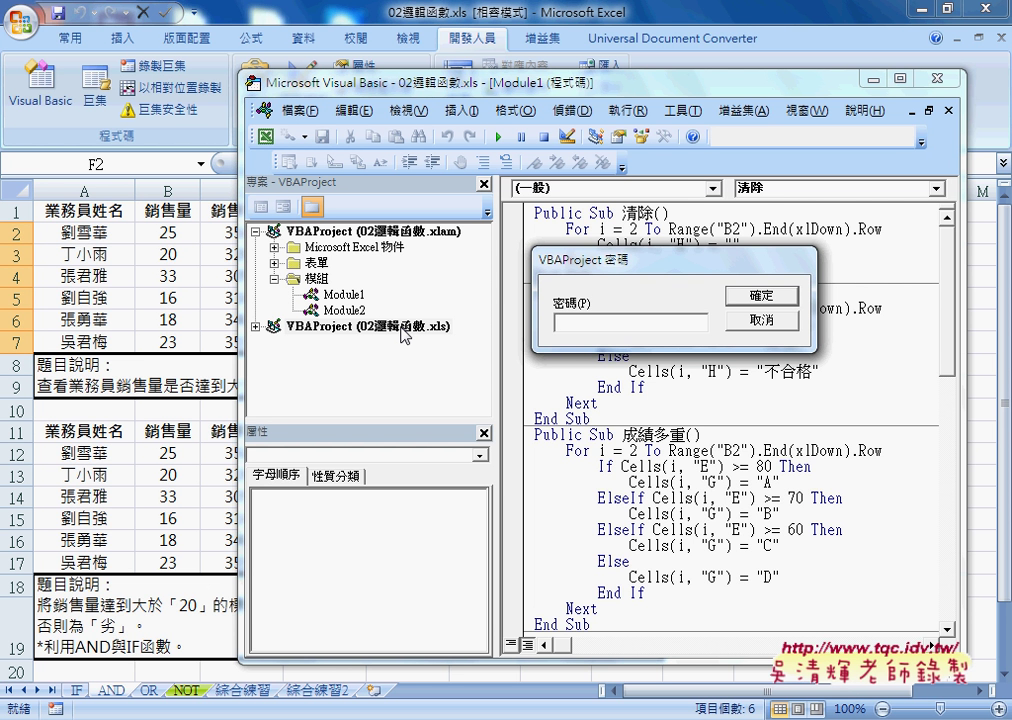
# - Submit a wrong password, dismiss the 密碼不正確 error, then enter the correct project password
pyautogui.write('****')
pyautogui.click(784, 294)
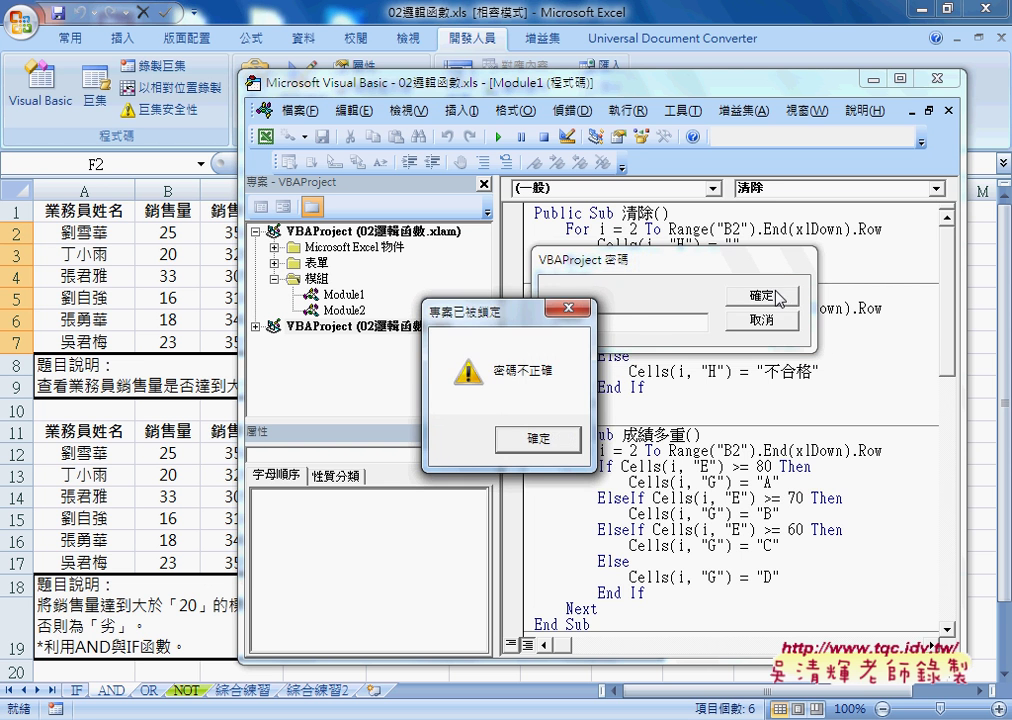
pyautogui.click(545, 443)
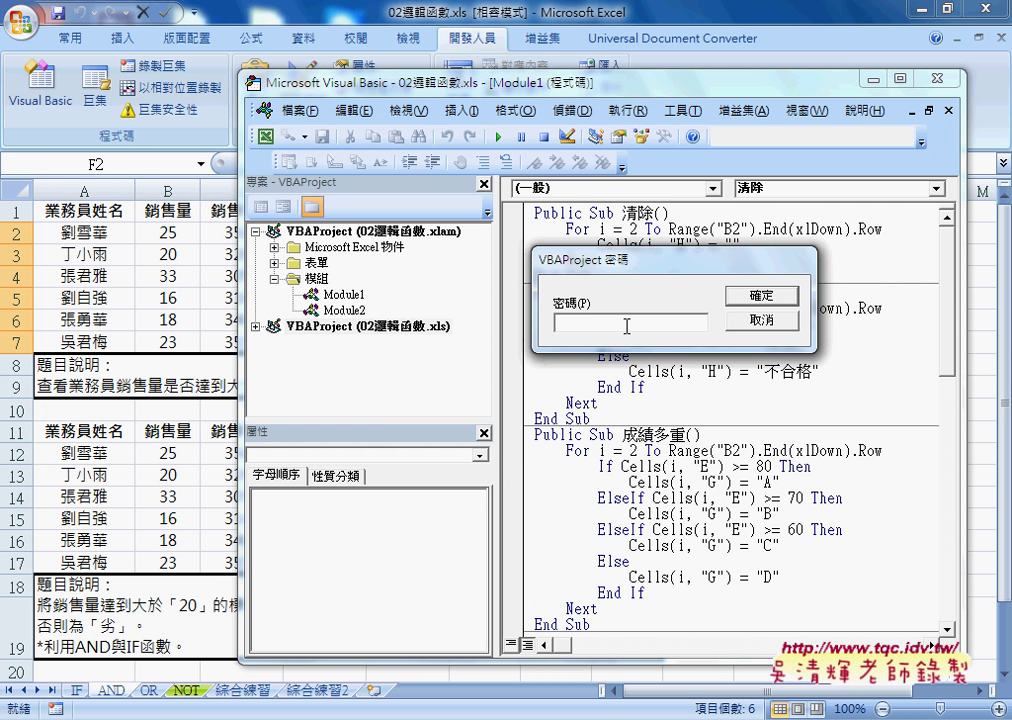
# - Submit the correct password and expand the unlocked .xls project's modules
pyautogui.click(738, 311)
pyautogui.doubleClick(318, 373)
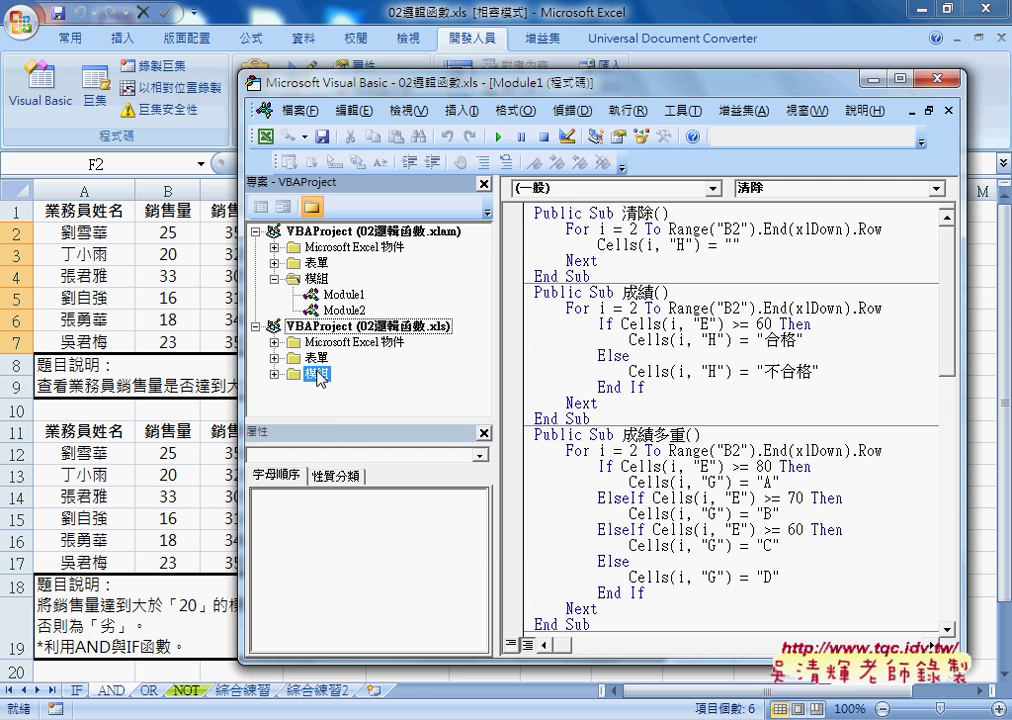
pyautogui.click(389, 326)
# - Untick 鎖定專案以供檢視 in the .xls project's 保護 properties, apply, and close the editor
pyautogui.rightClick(389, 326)
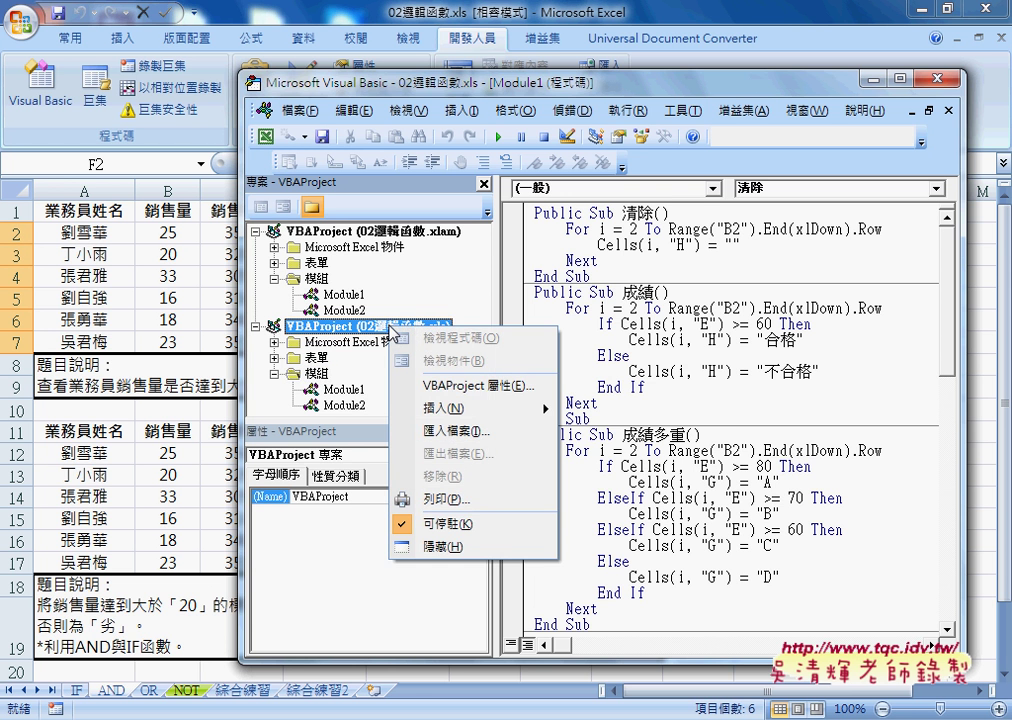
pyautogui.click(461, 386)
pyautogui.click(381, 164)
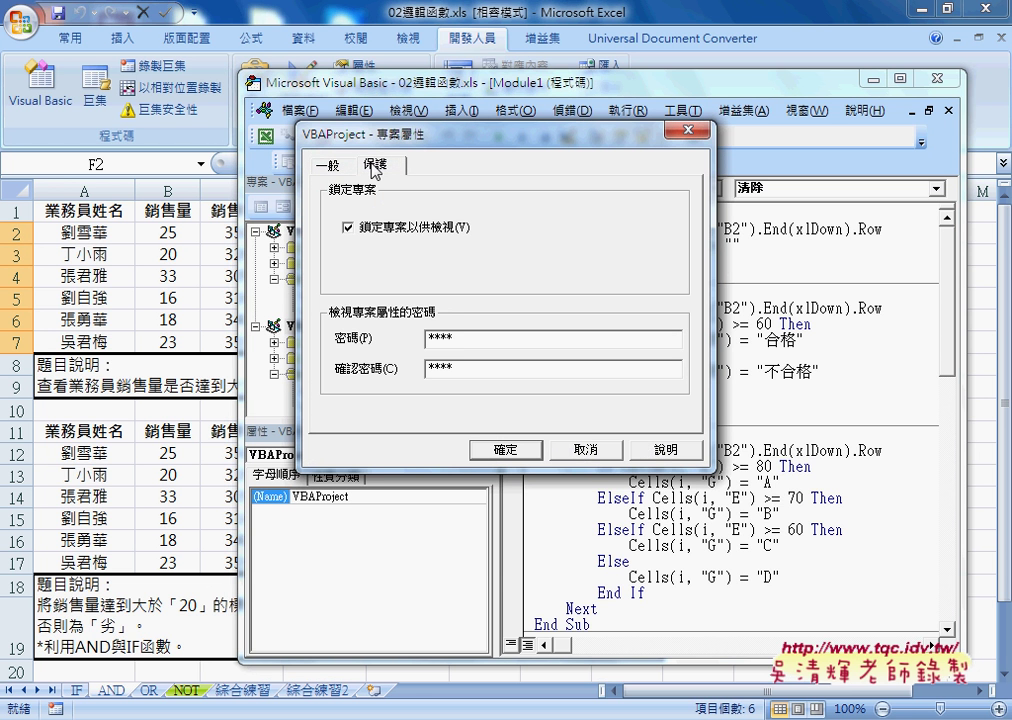
pyautogui.click(397, 237)
pyautogui.click(590, 450)
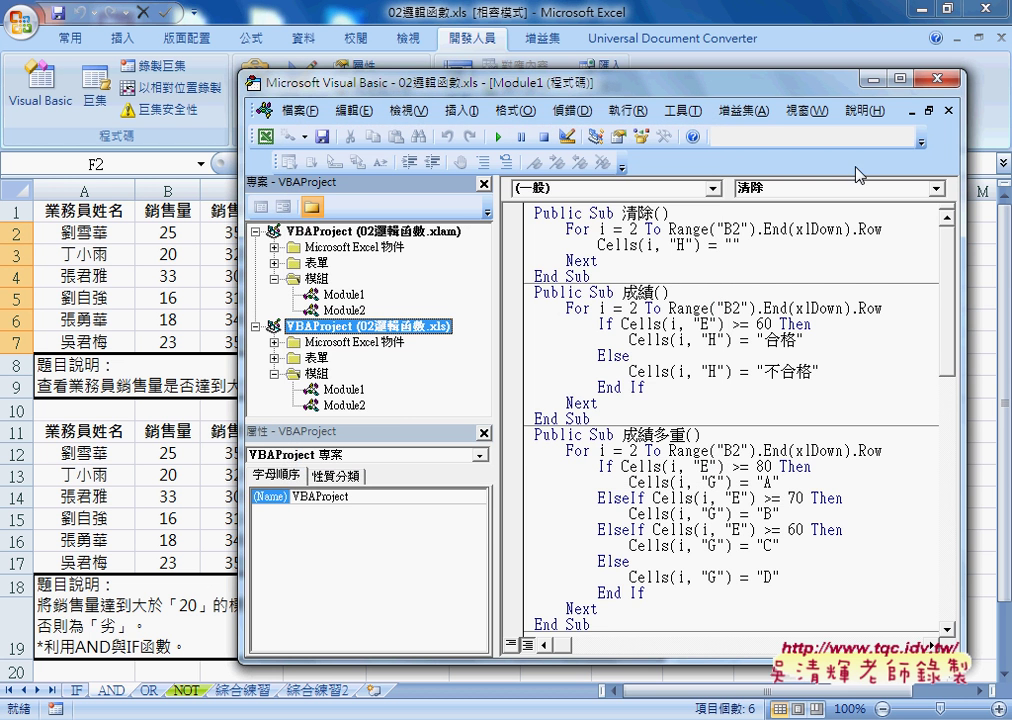
pyautogui.click(937, 79)
pyautogui.click(22, 22)
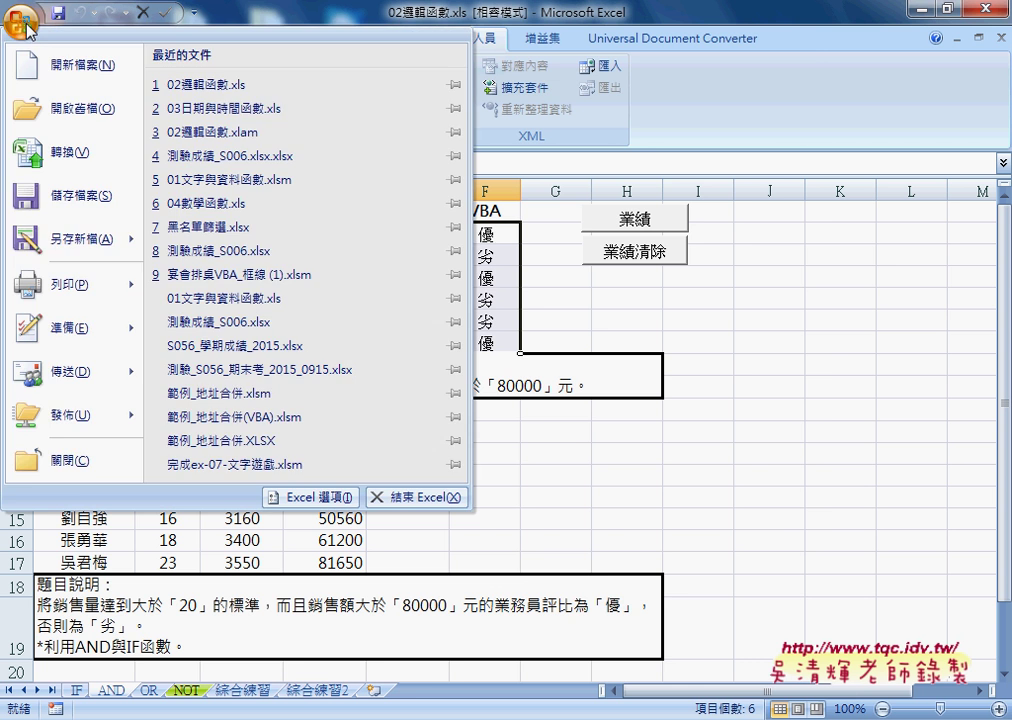
pyautogui.moveTo(72, 239)
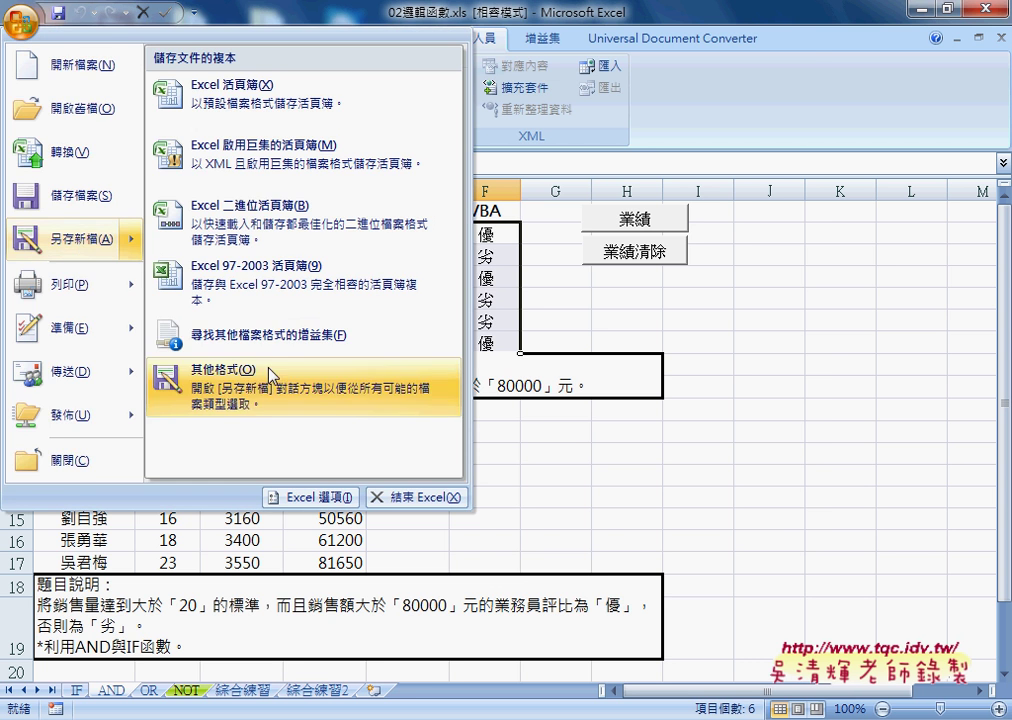
pyautogui.click(278, 380)
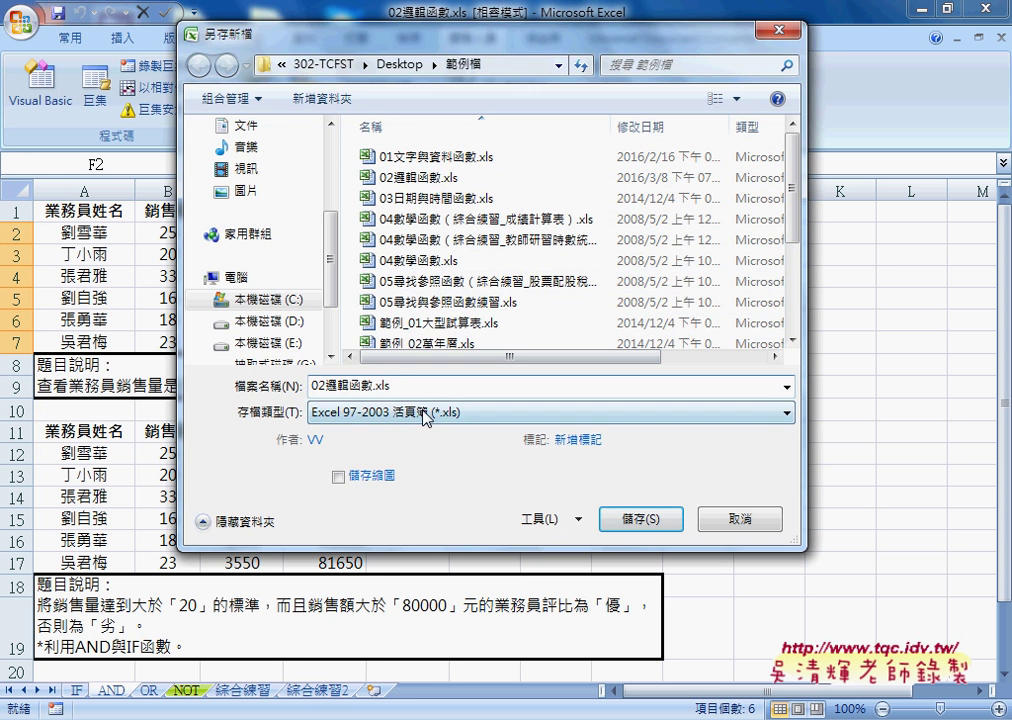
pyautogui.click(428, 414)
pyautogui.click(365, 715)
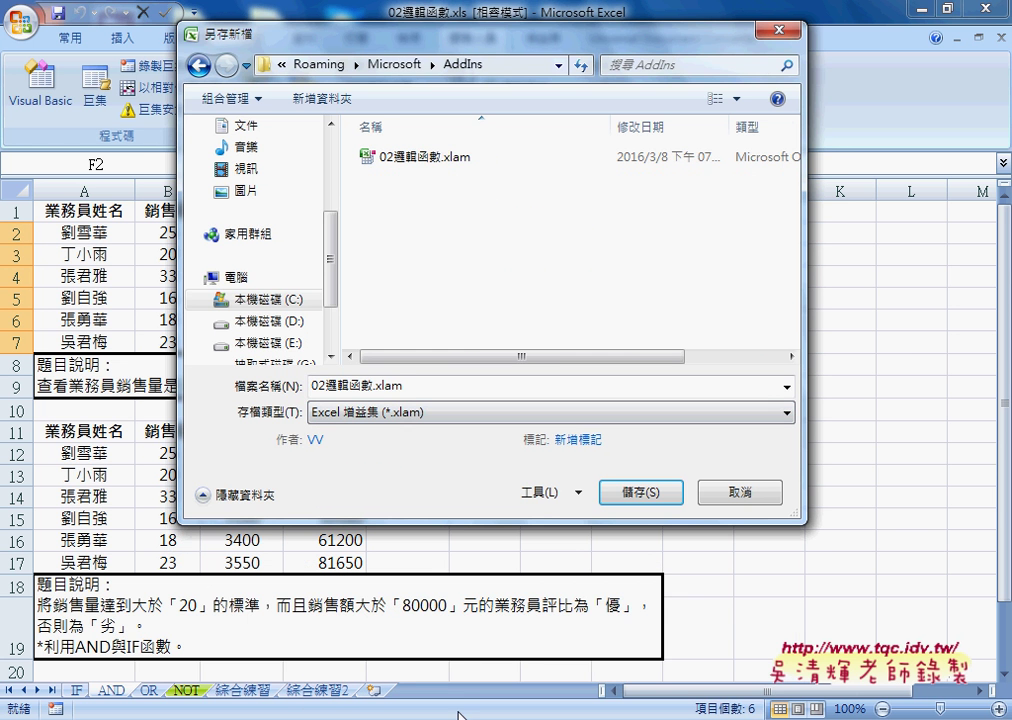
pyautogui.click(637, 492)
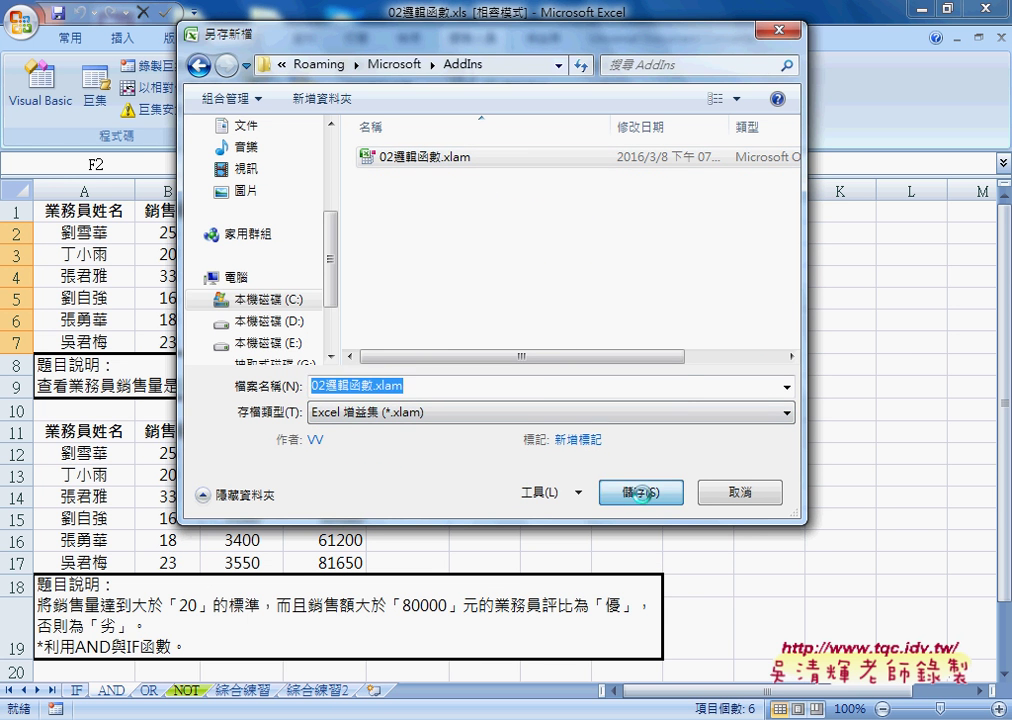
pyautogui.click(565, 377)
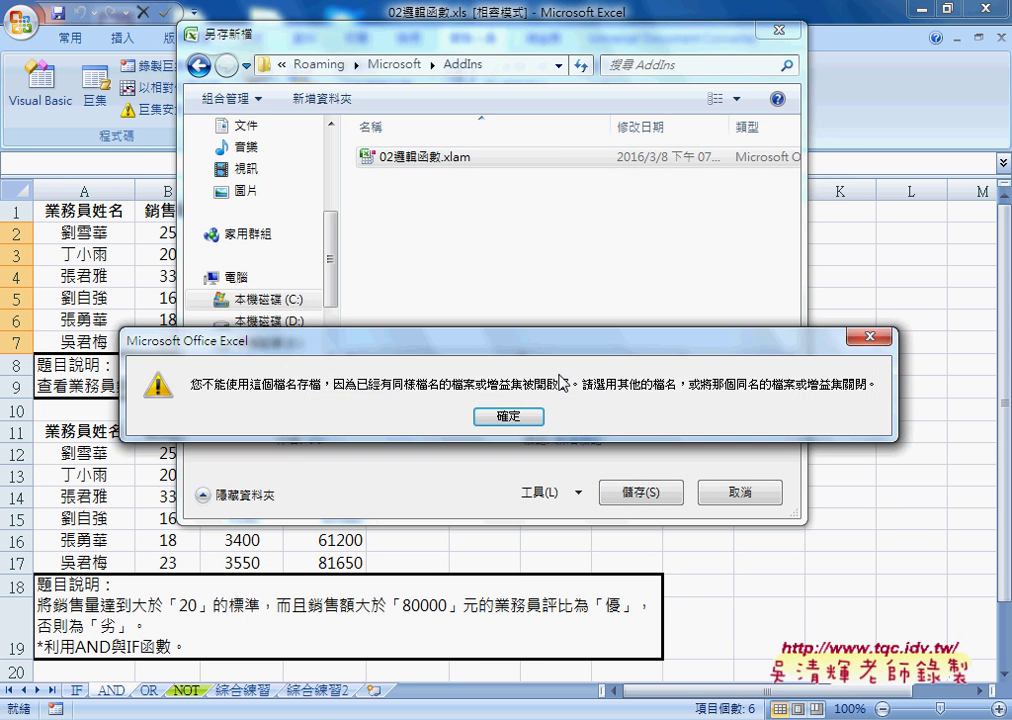
pyautogui.click(521, 419)
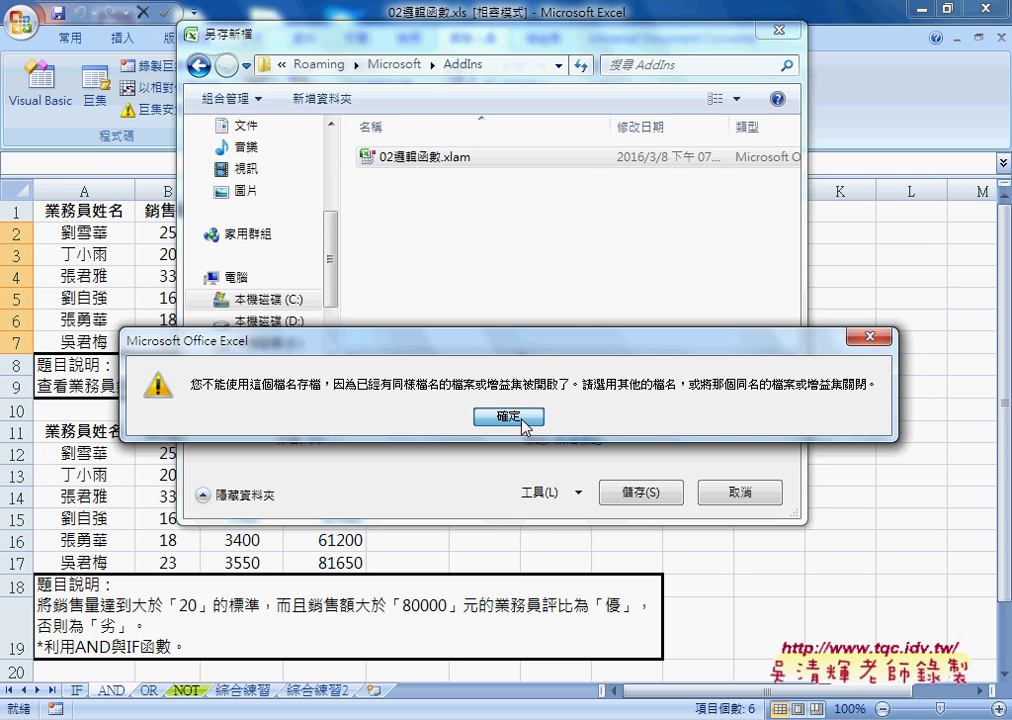
pyautogui.click(739, 492)
# - Untick 02邏輯函數 in the Excel Options add-in manager, then quit Excel and reopen 02邏輯函數.xls
pyautogui.click(193, 12)
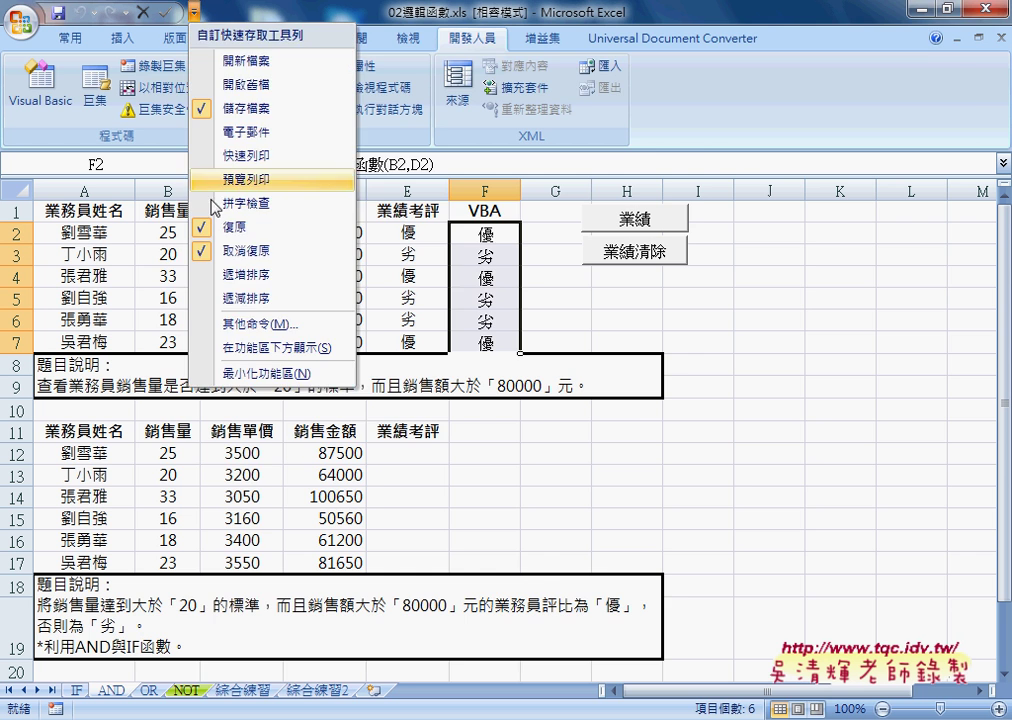
pyautogui.click(340, 517)
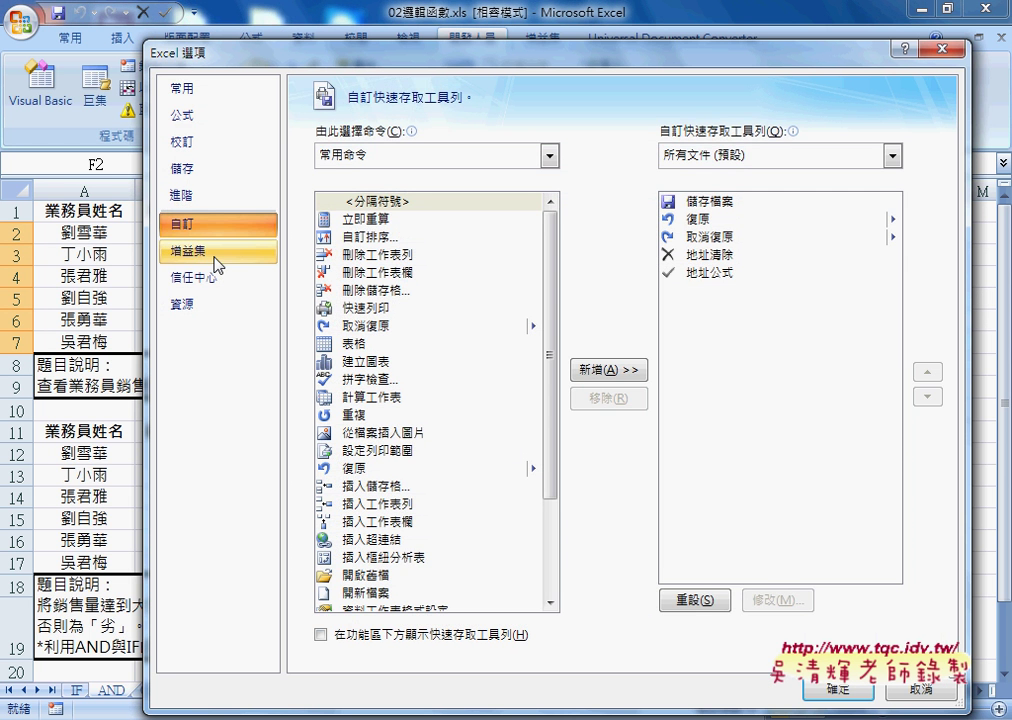
pyautogui.click(205, 253)
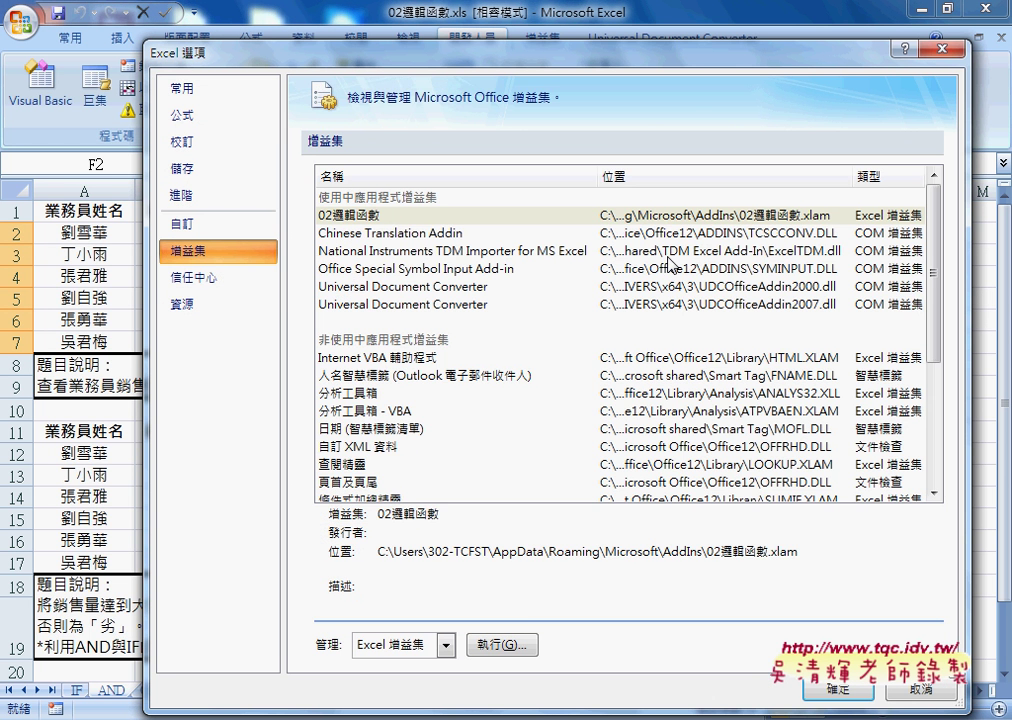
pyautogui.click(510, 645)
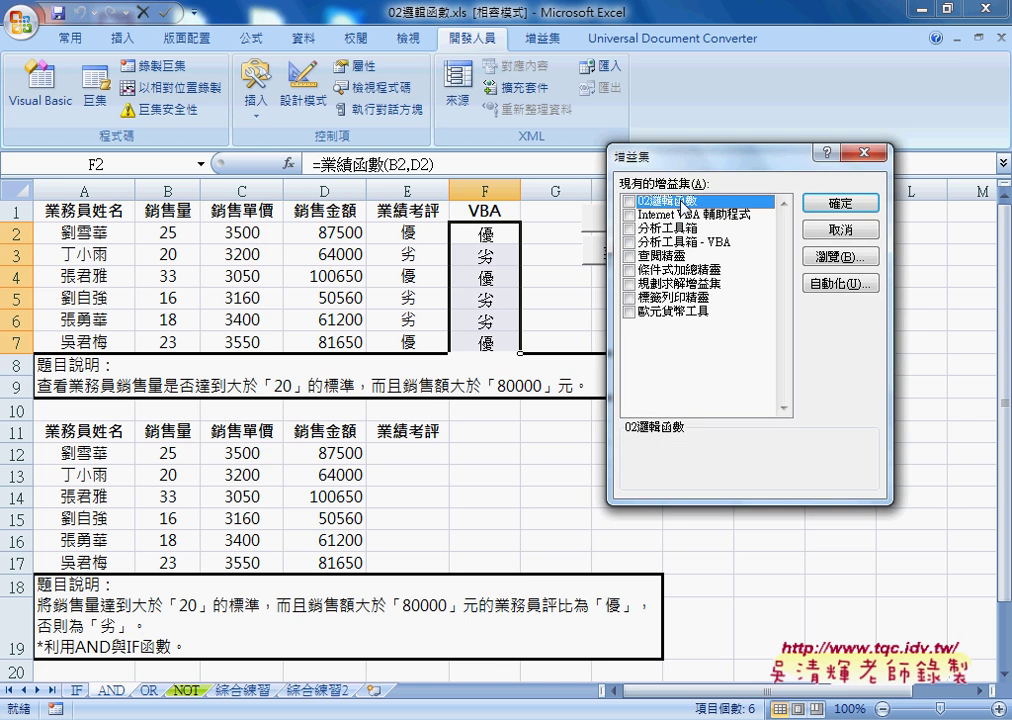
pyautogui.click(838, 203)
pyautogui.click(995, 8)
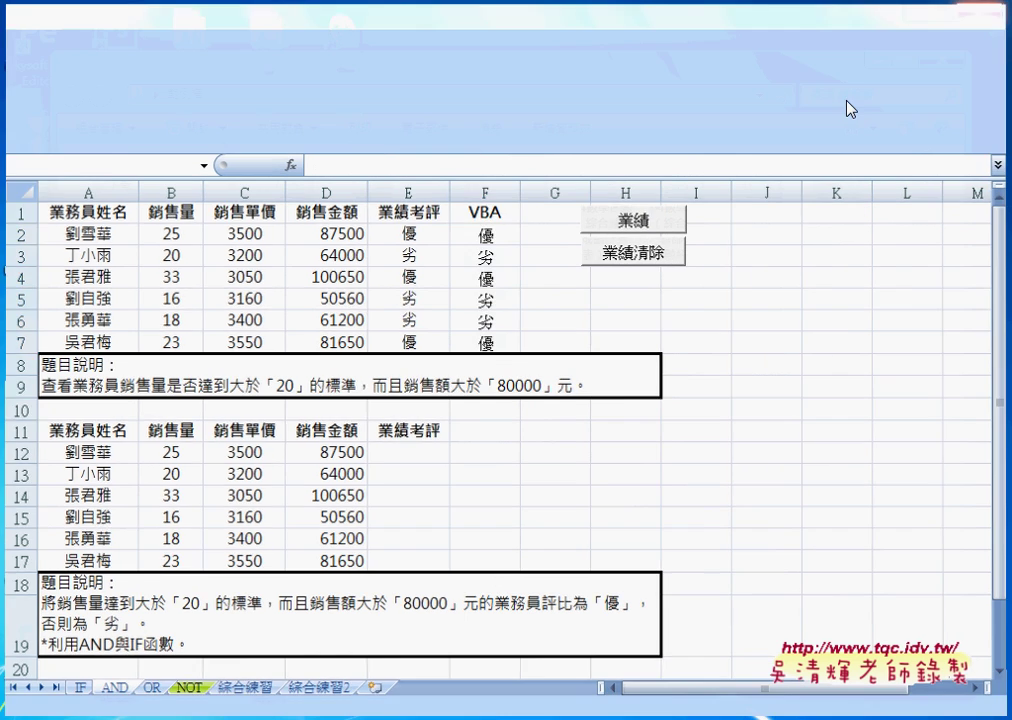
pyautogui.doubleClick(437, 200)
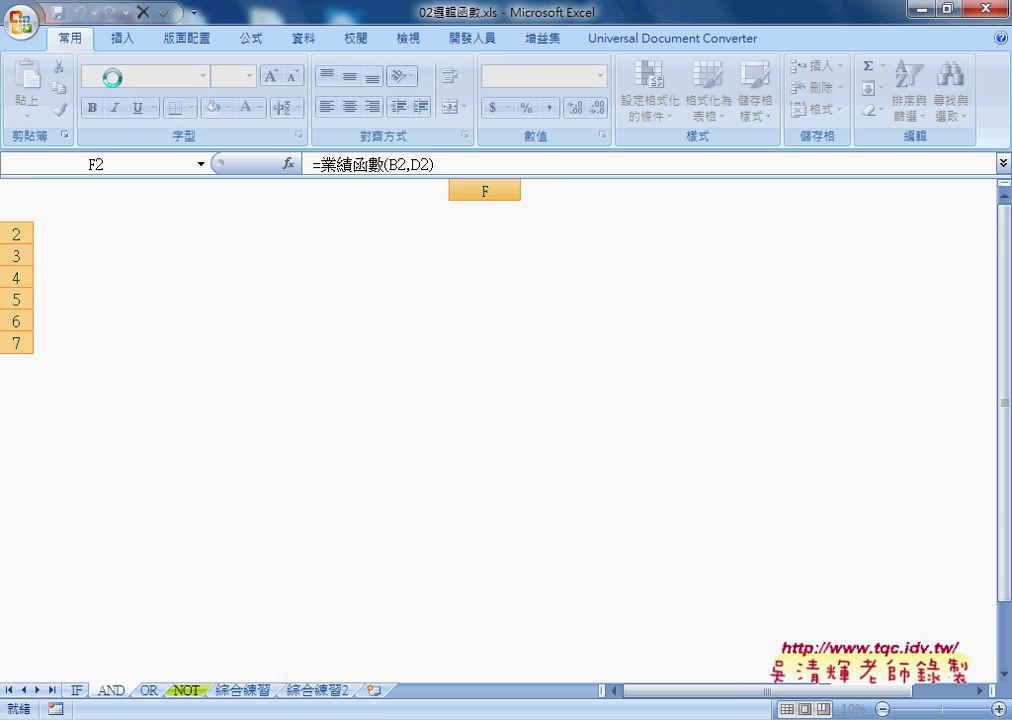
# - Save the workbook as an Excel Add-In (*.xlam), replacing the existing 02邏輯函數.xlam
pyautogui.click(22, 22)
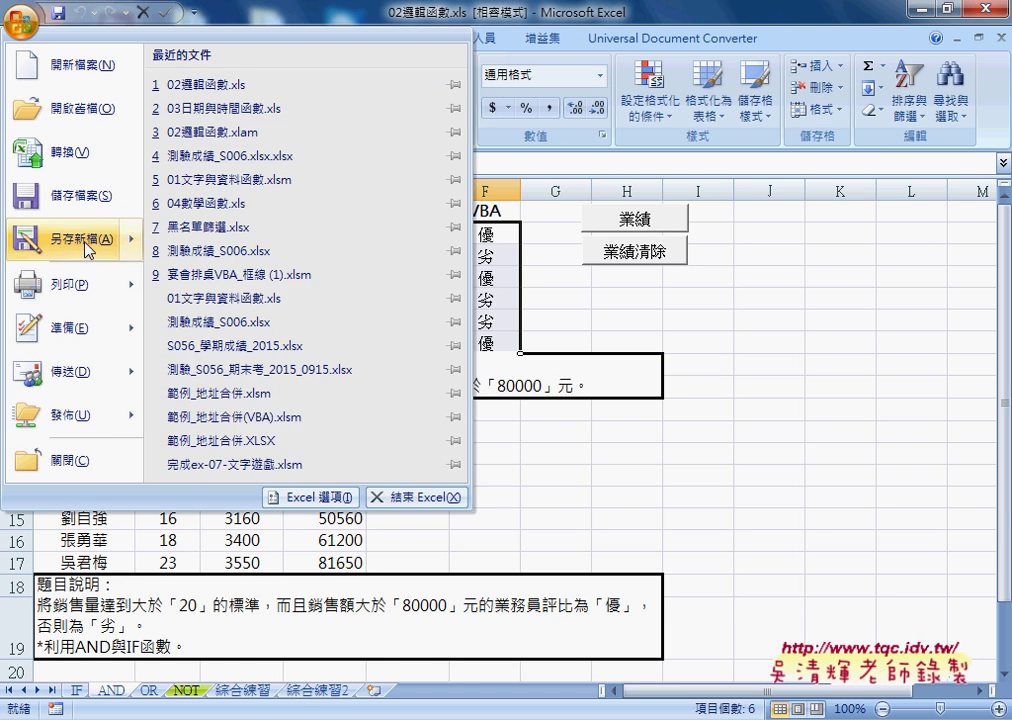
pyautogui.moveTo(75, 239)
pyautogui.click(297, 388)
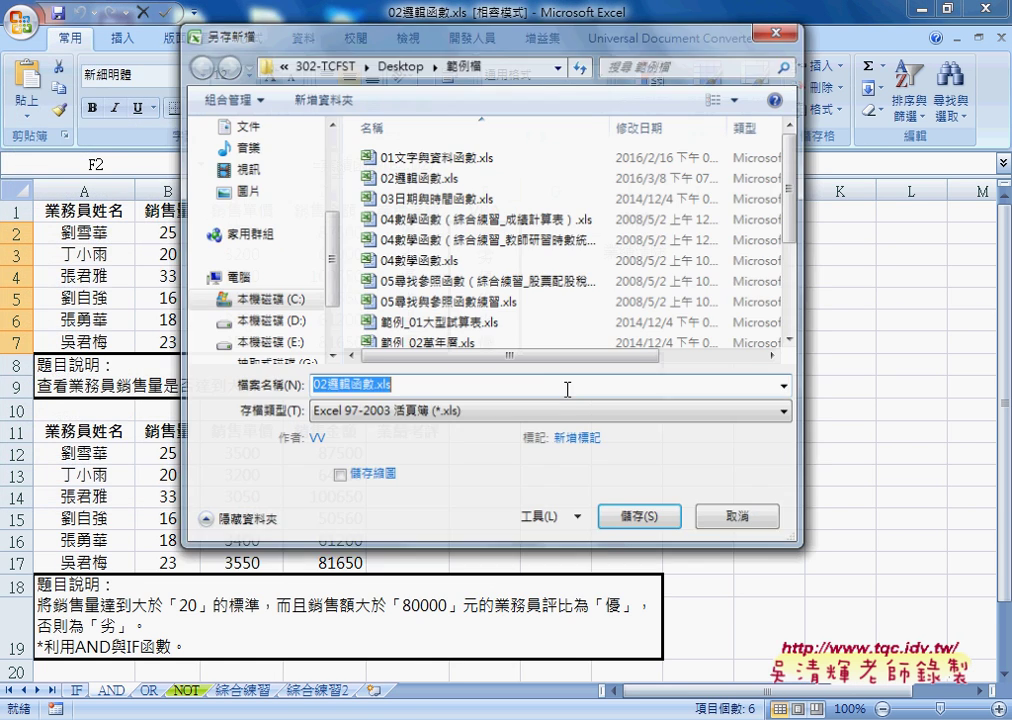
pyautogui.click(580, 416)
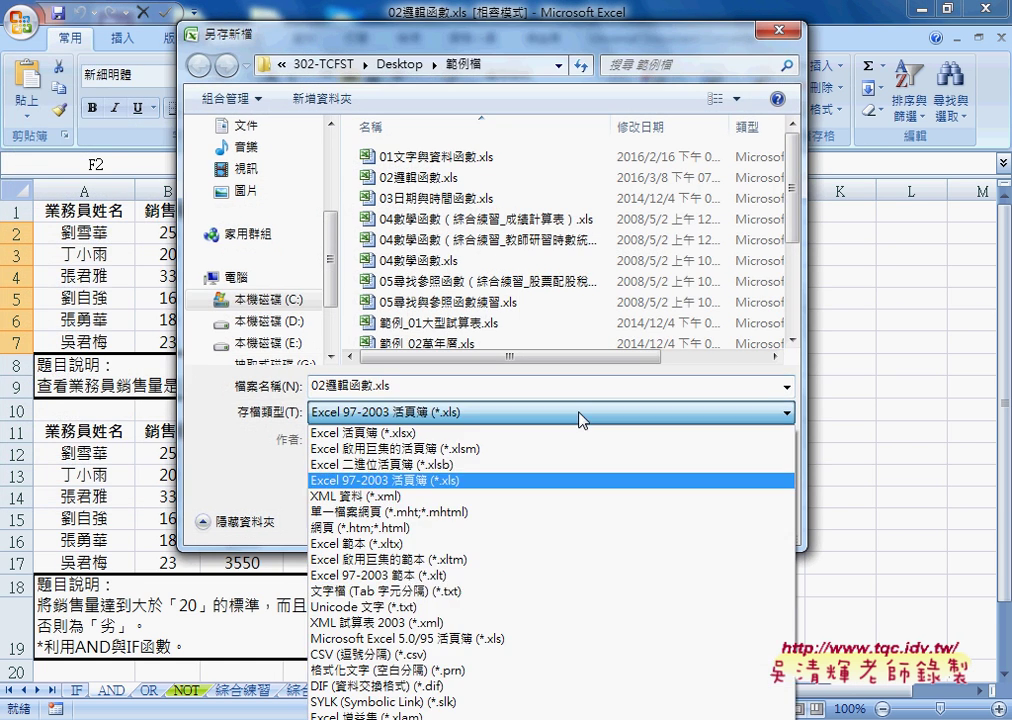
pyautogui.click(596, 714)
pyautogui.click(650, 505)
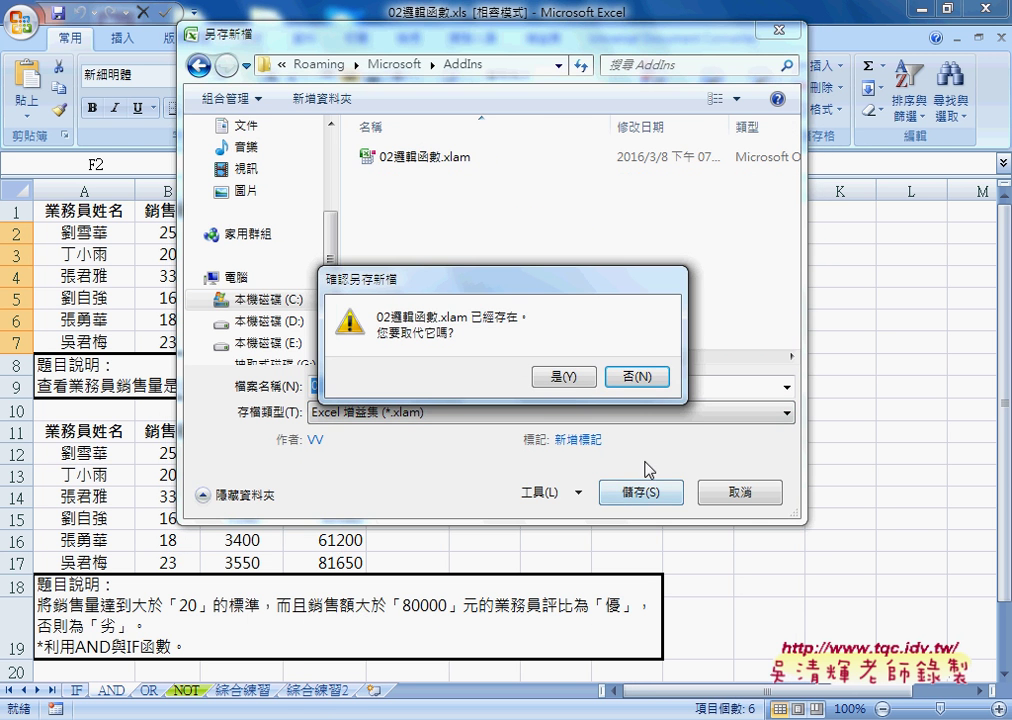
pyautogui.click(563, 387)
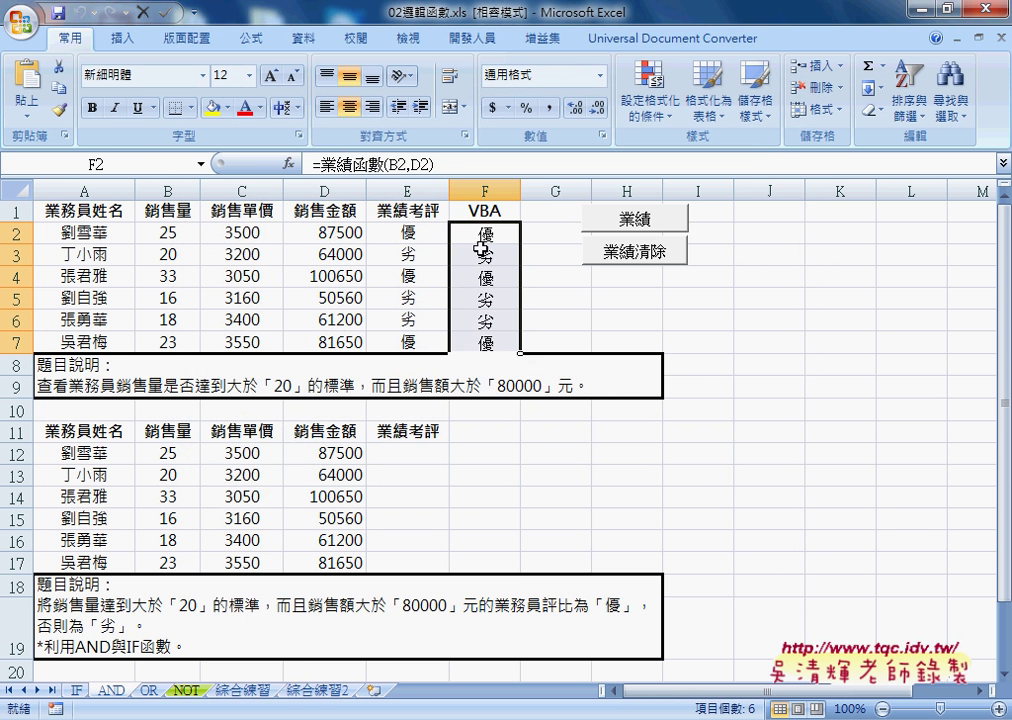
# - In the Visual Basic Editor, confirm the workbook's VBA project now asks for a password, then close the editor
pyautogui.click(472, 38)
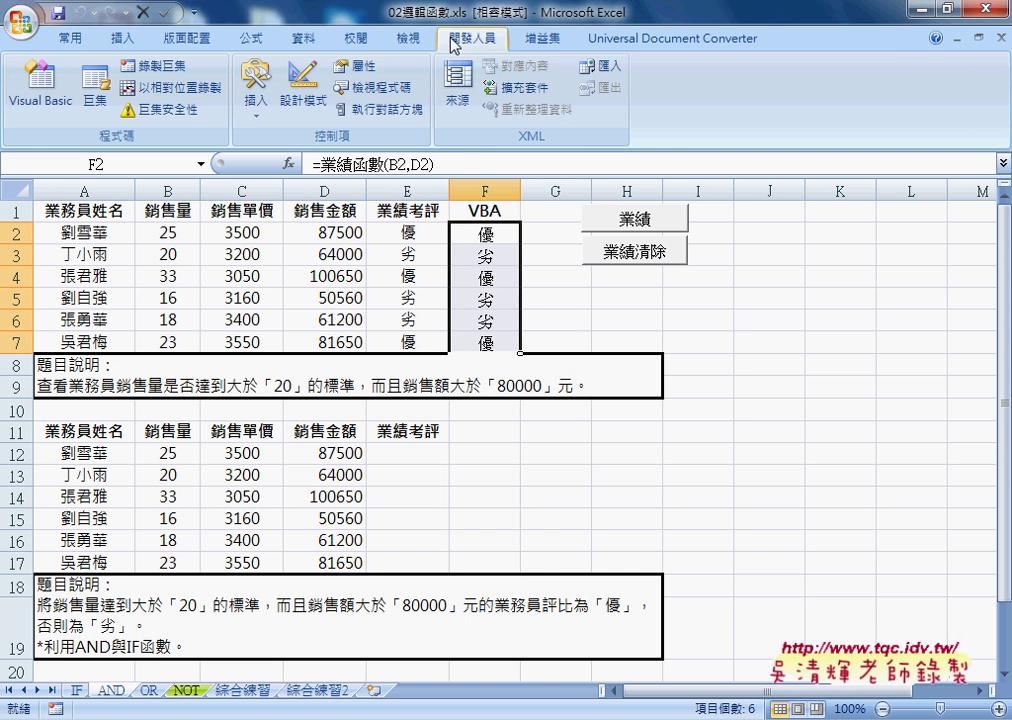
pyautogui.click(40, 88)
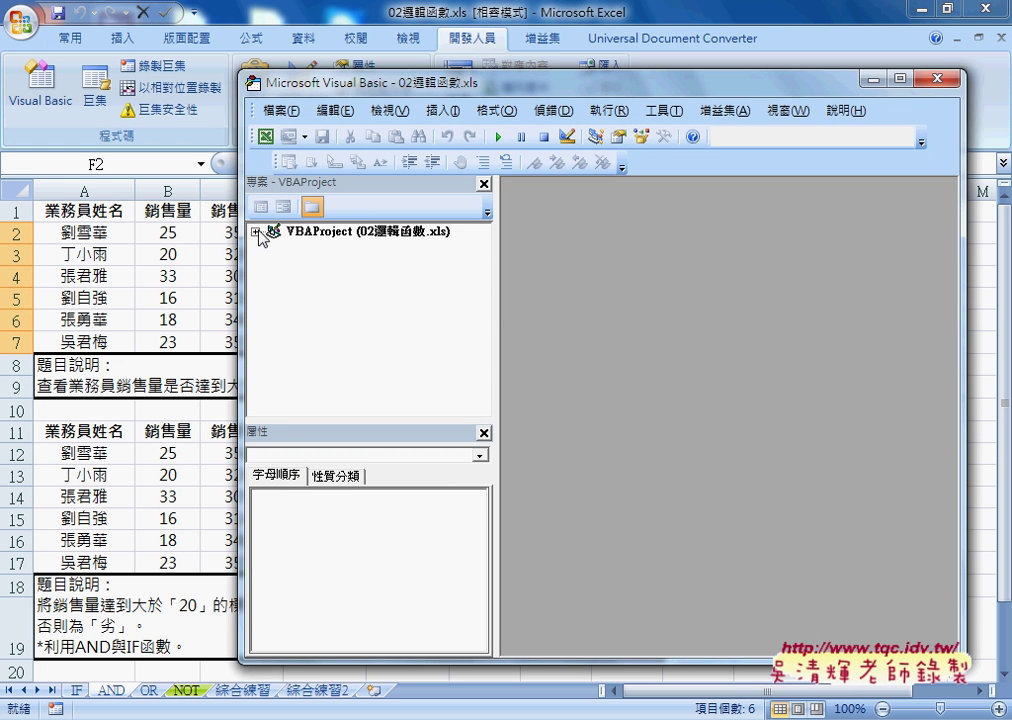
pyautogui.doubleClick(264, 231)
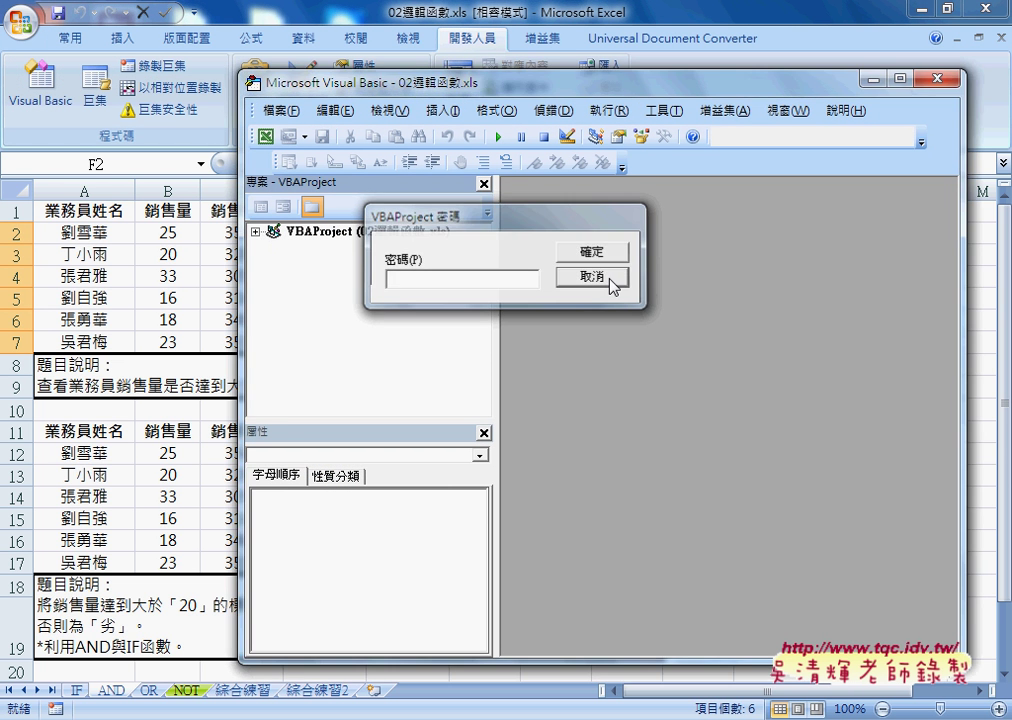
pyautogui.click(600, 278)
pyautogui.click(935, 78)
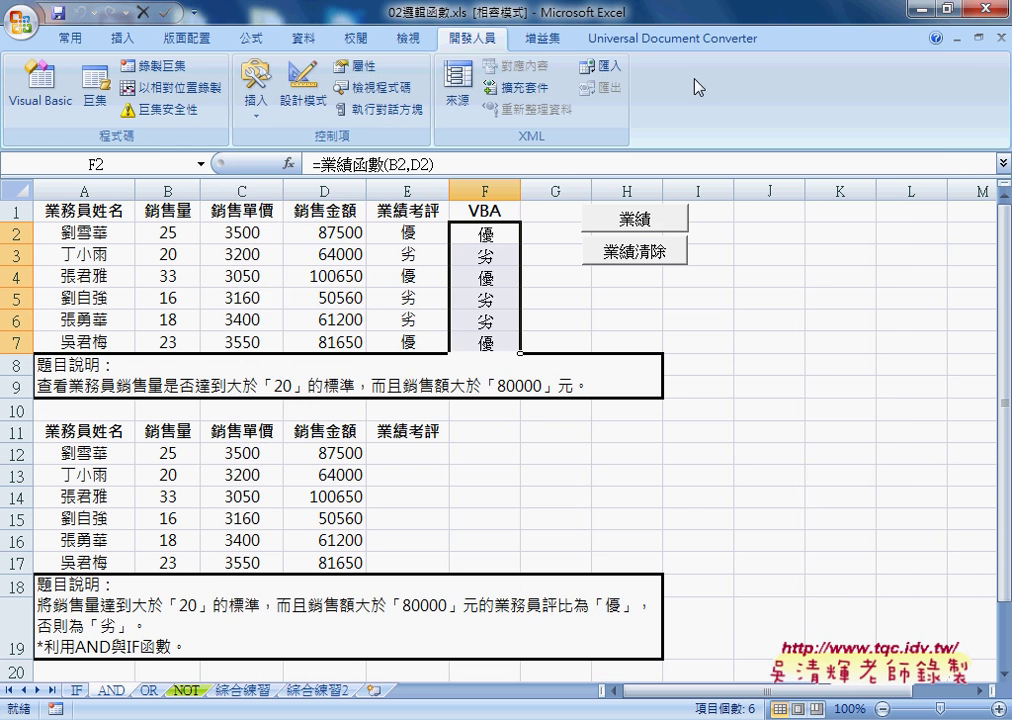
# - Through Excel Options' Add-ins settings, enable the 02邏輯函數 add-in in the add-in manager
pyautogui.click(193, 12)
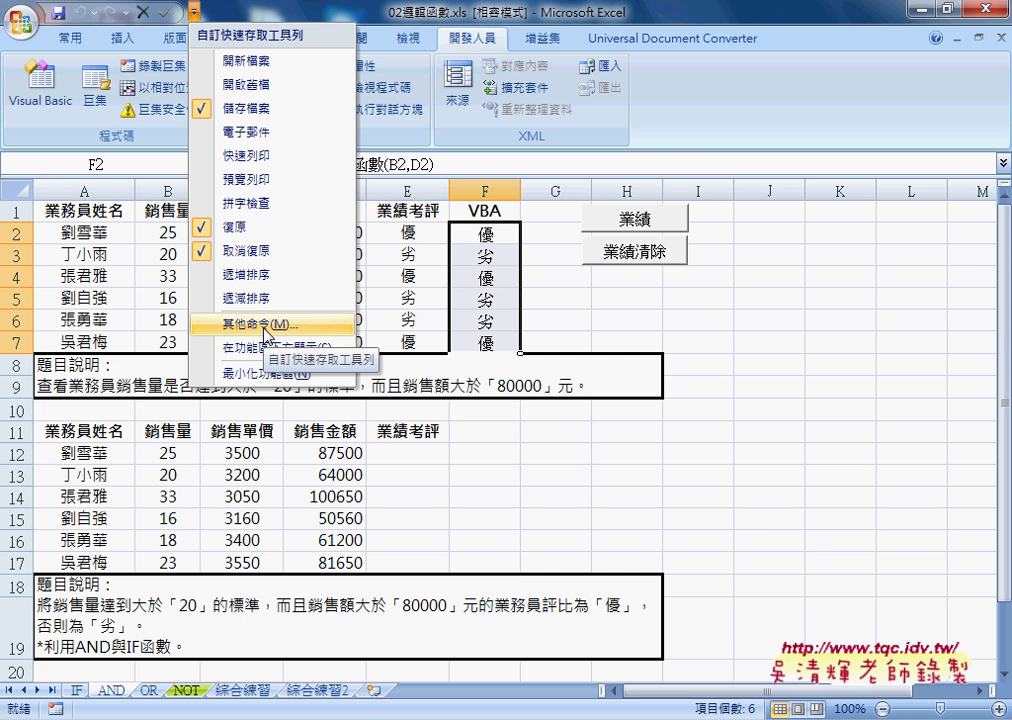
pyautogui.click(266, 326)
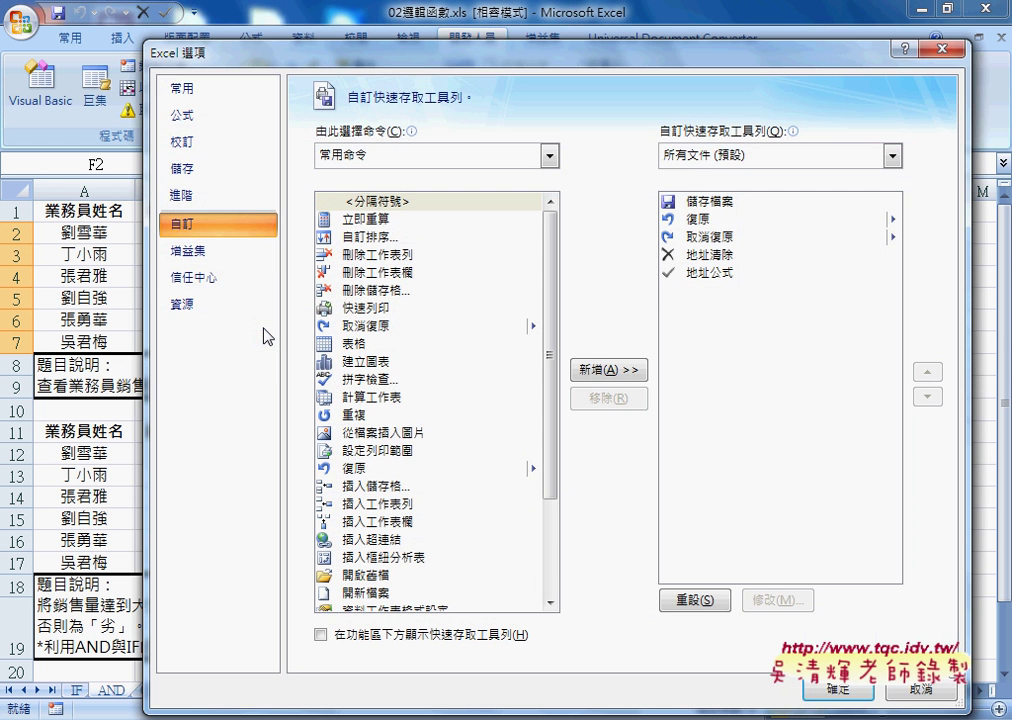
pyautogui.click(232, 256)
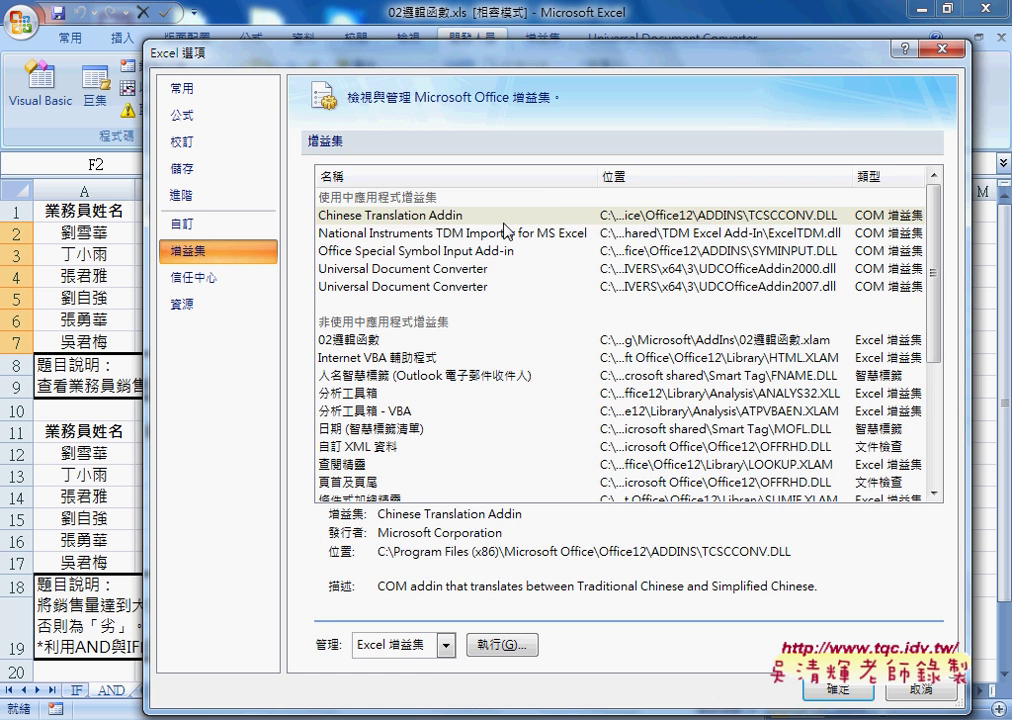
pyautogui.click(510, 646)
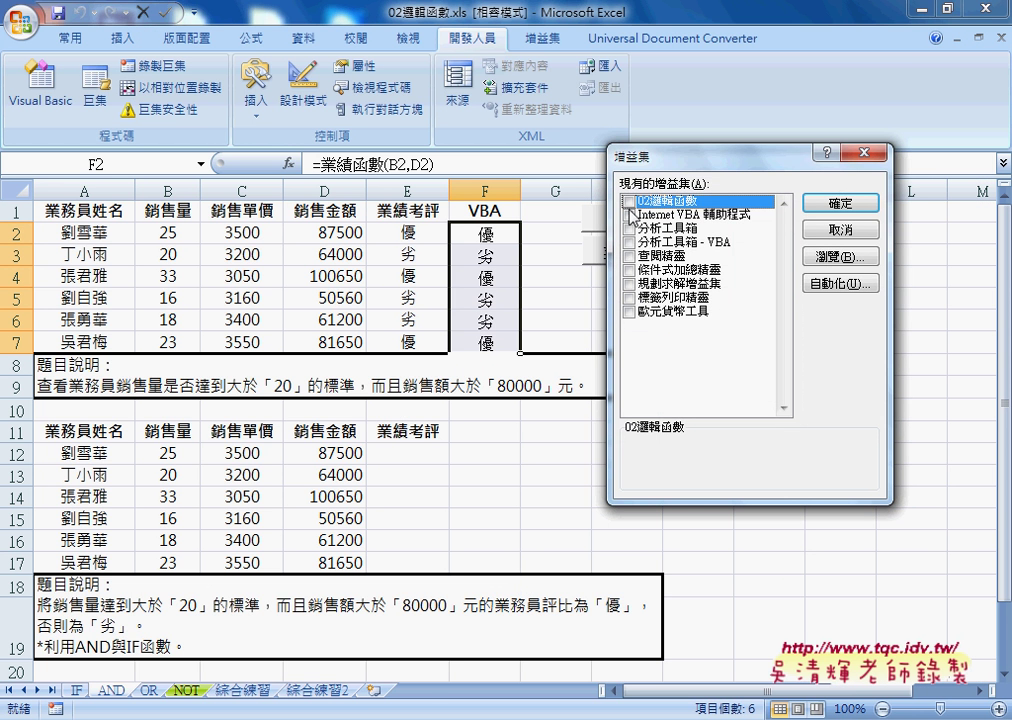
pyautogui.click(818, 202)
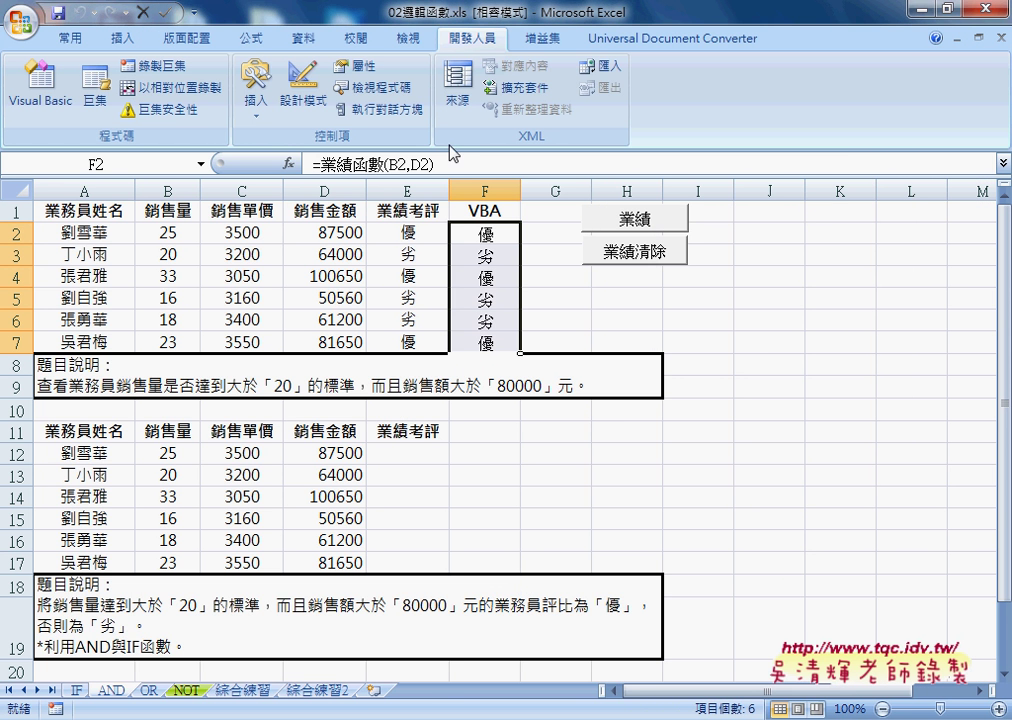
# - Open VBAProject (02邏輯函數.xlam) in the Visual Basic Editor and cancel its password prompt
pyautogui.click(36, 95)
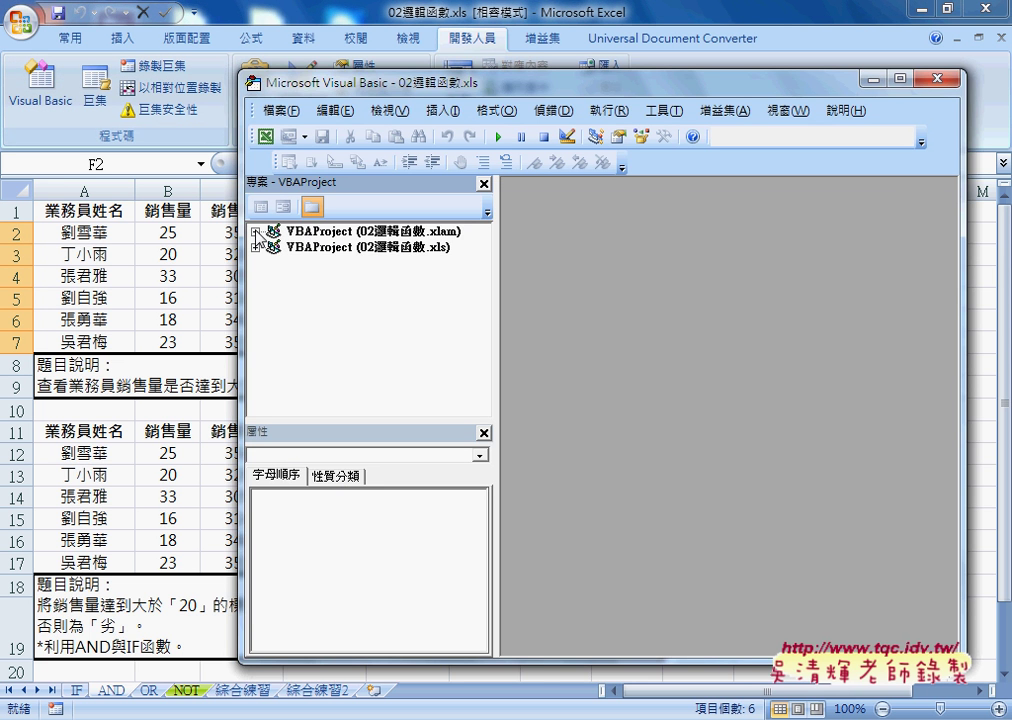
pyautogui.doubleClick(370, 231)
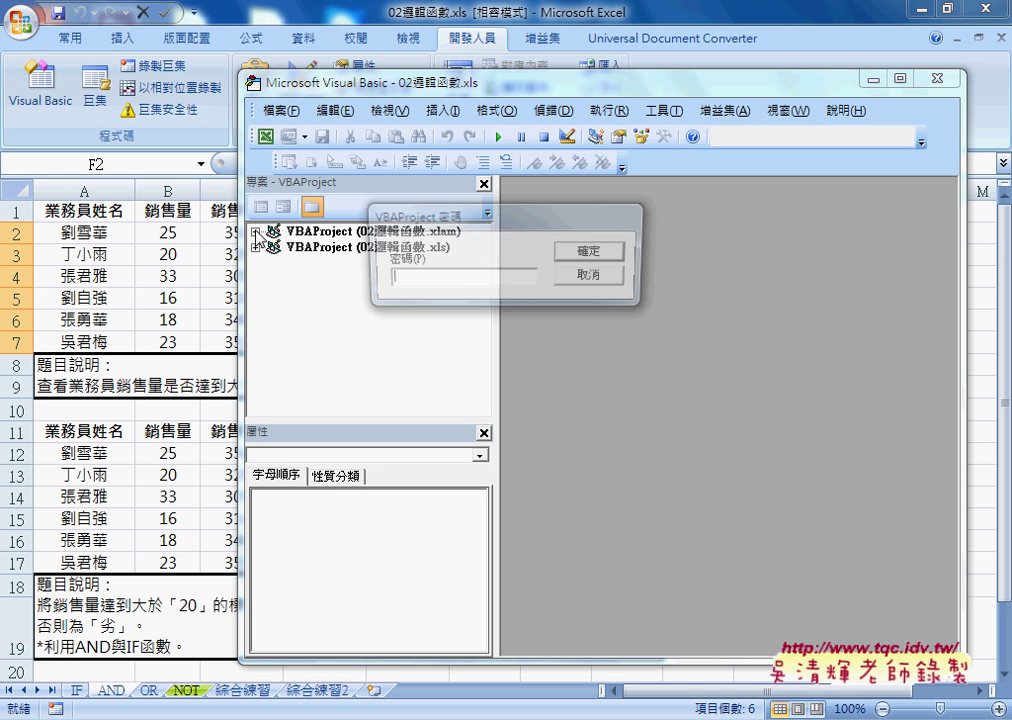
pyautogui.click(596, 280)
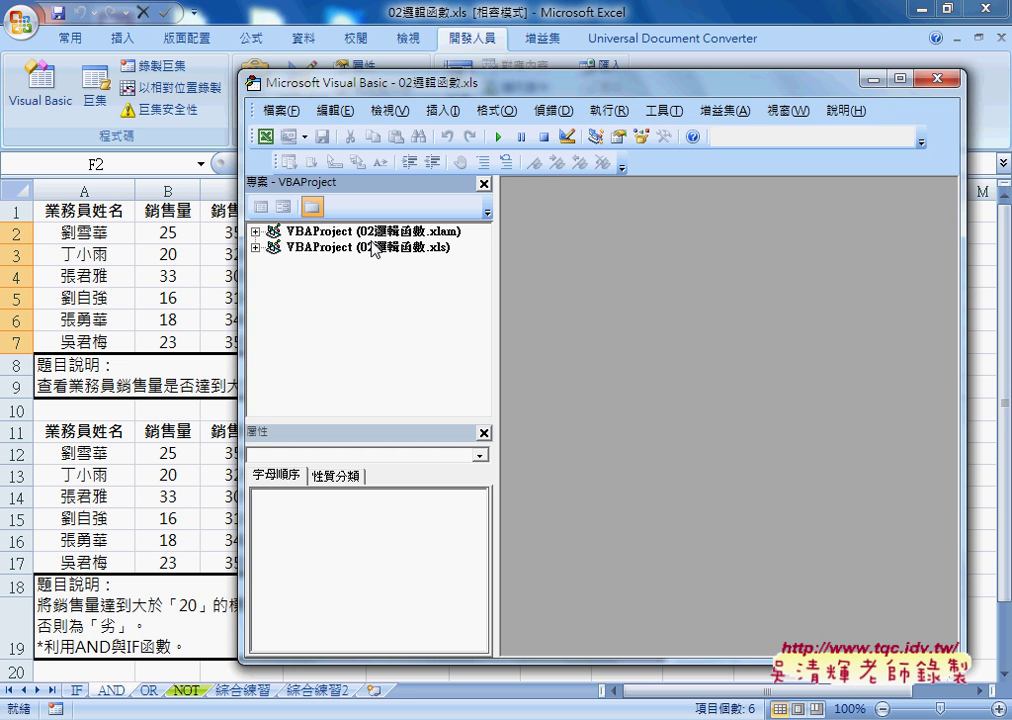